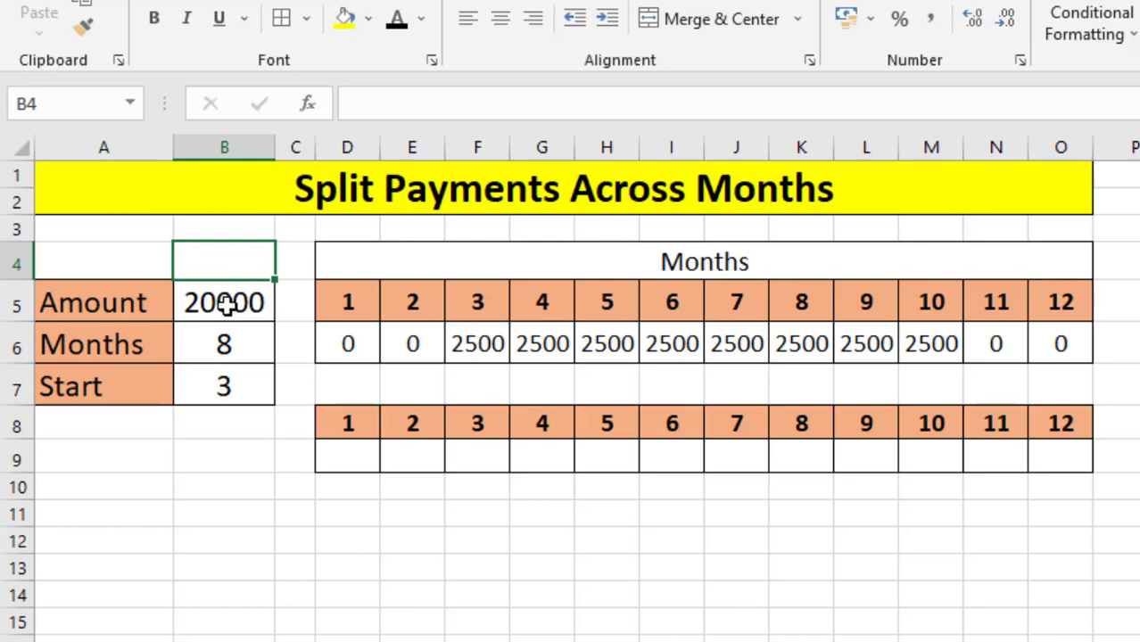
Review the current Amount, Months and Start inputs and the payments at months 3 and 10
{"action": "left_click", "coordinate": [224, 303]}
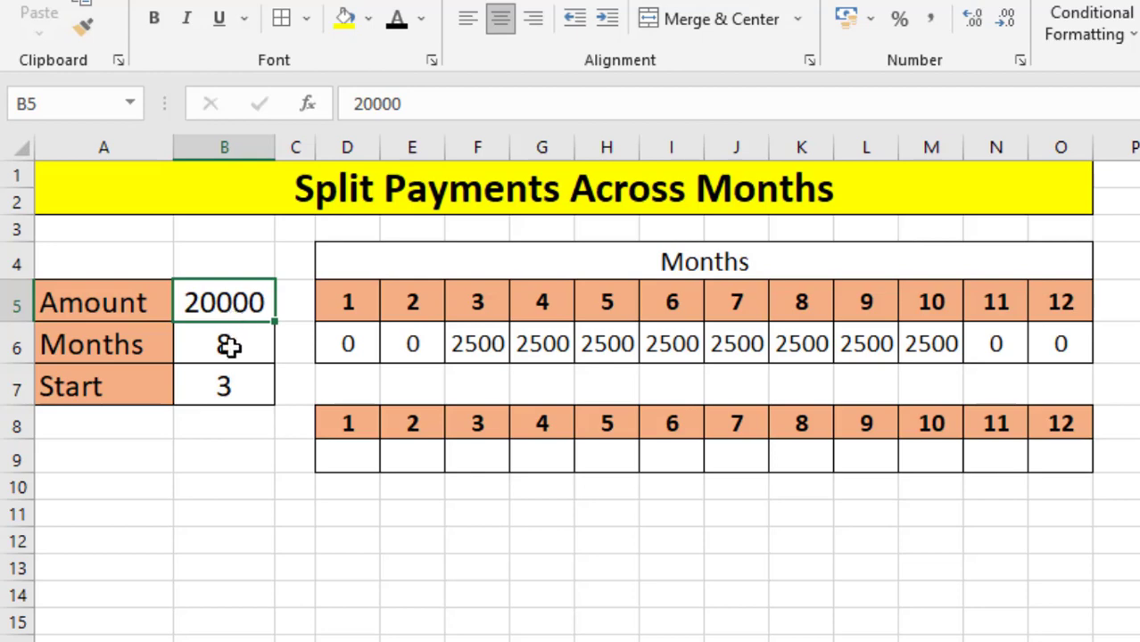
{"action": "left_click", "coordinate": [229, 346]}
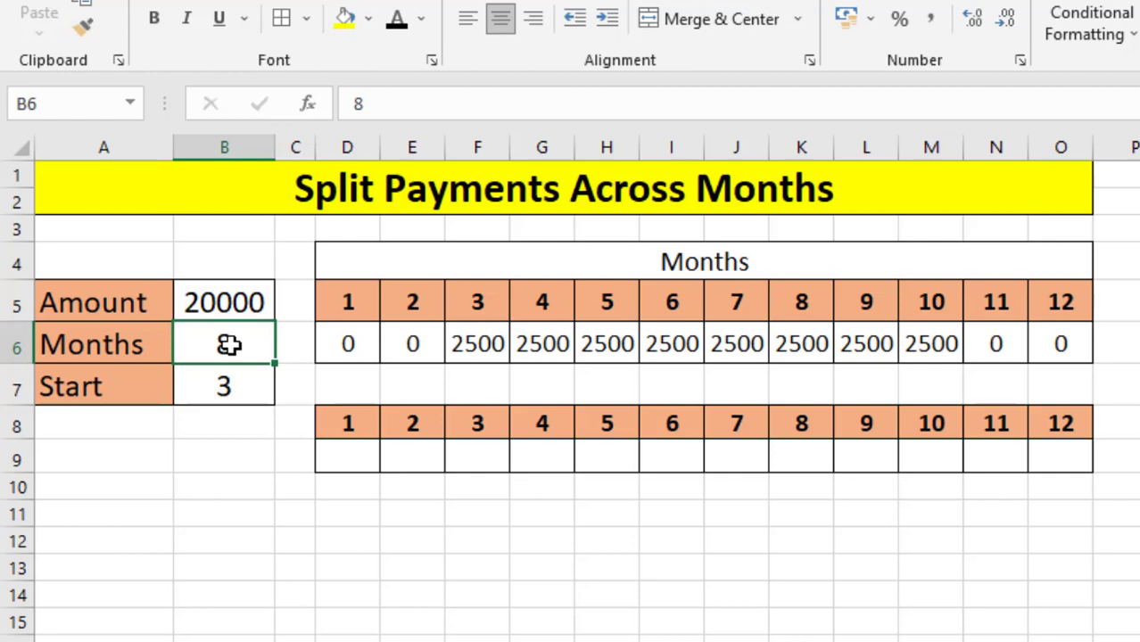
{"action": "left_click", "coordinate": [229, 386]}
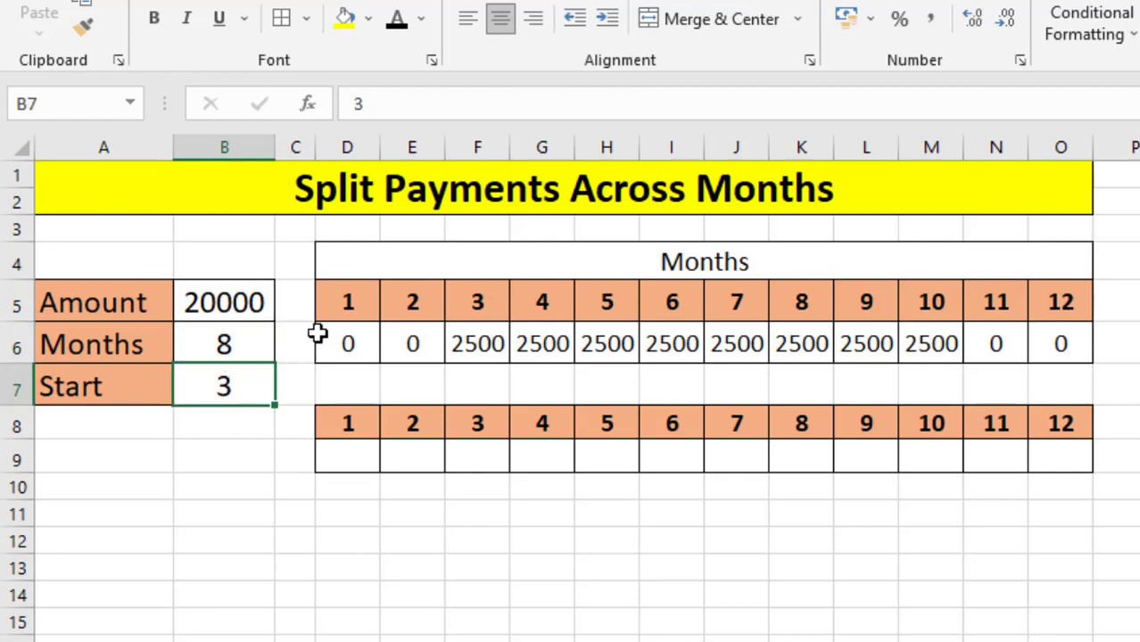
{"action": "left_click", "coordinate": [478, 308]}
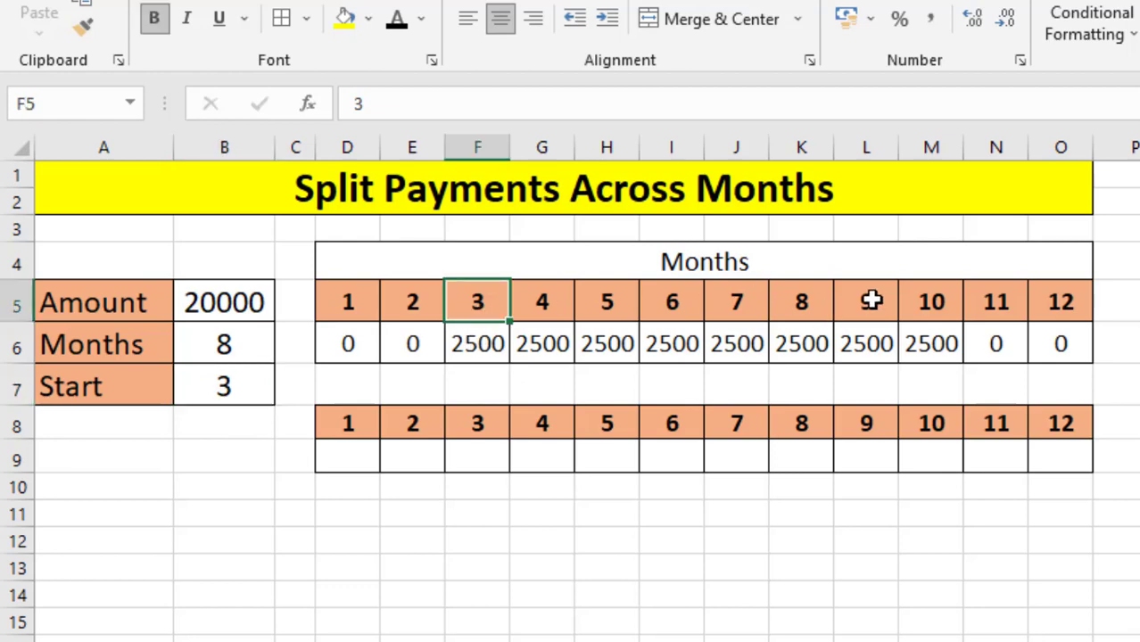
{"action": "left_click", "coordinate": [934, 303]}
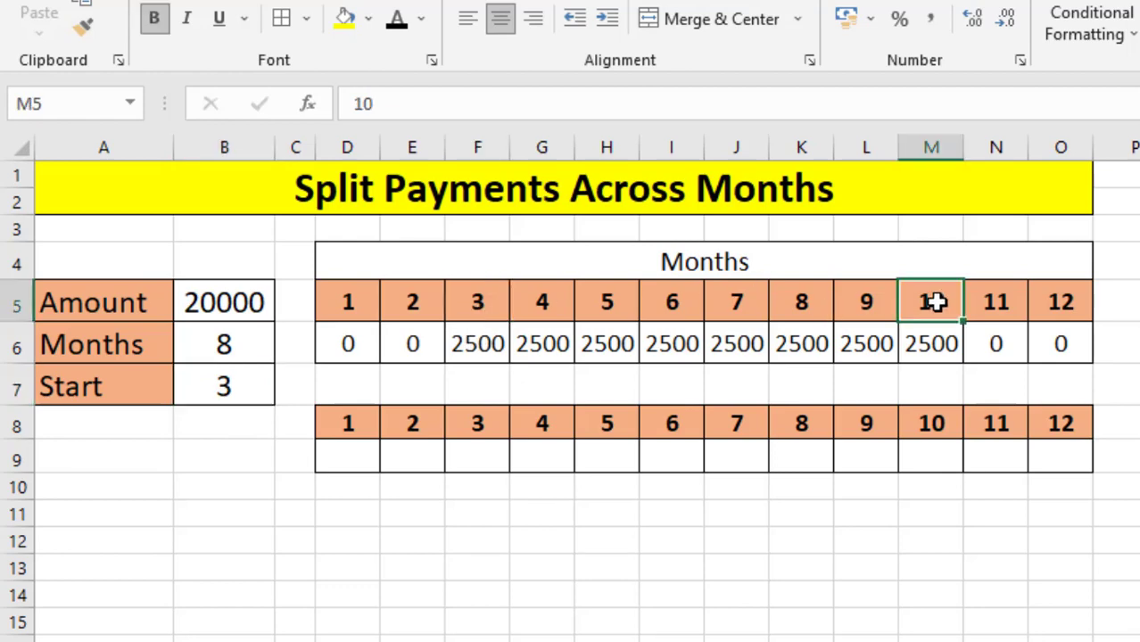
{"action": "left_click", "coordinate": [231, 299]}
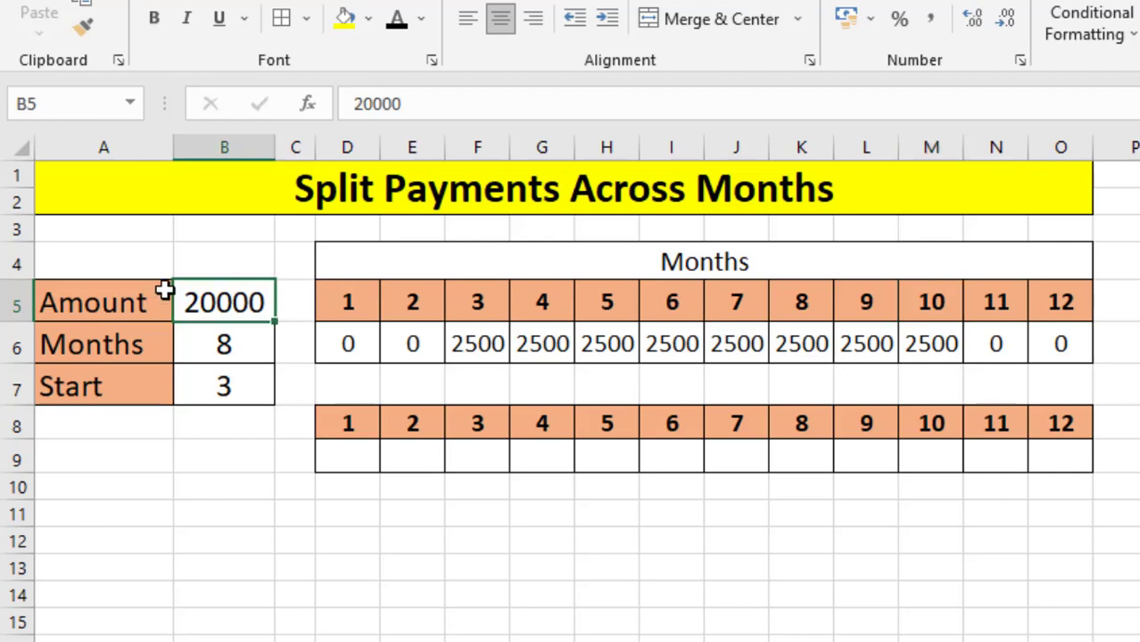
Enter Amount 25000, Months 6 and Start month 4 in B5–B7
{"action": "type", "text": "2500"}
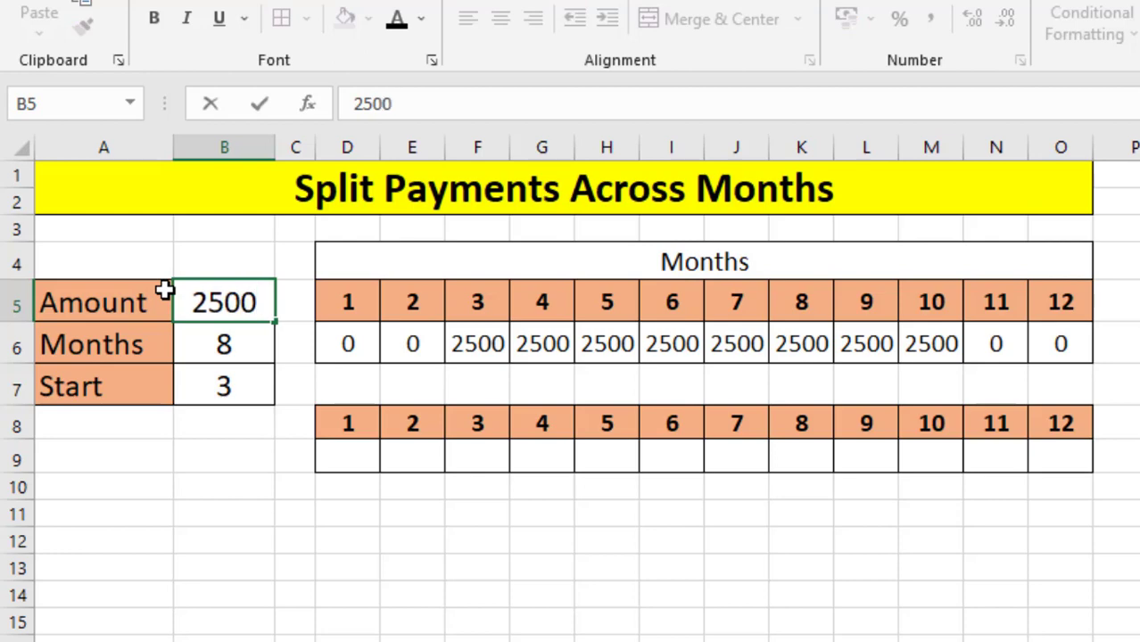
{"action": "type", "text": "0"}
{"action": "key", "text": "Return"}
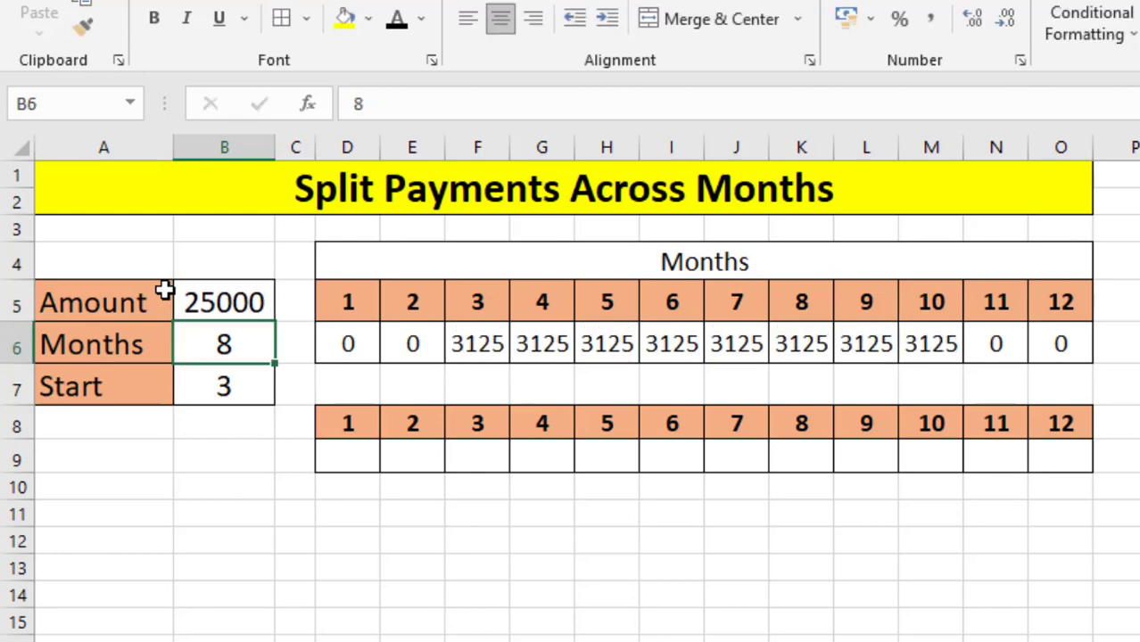
{"action": "type", "text": "6"}
{"action": "key", "text": "Return"}
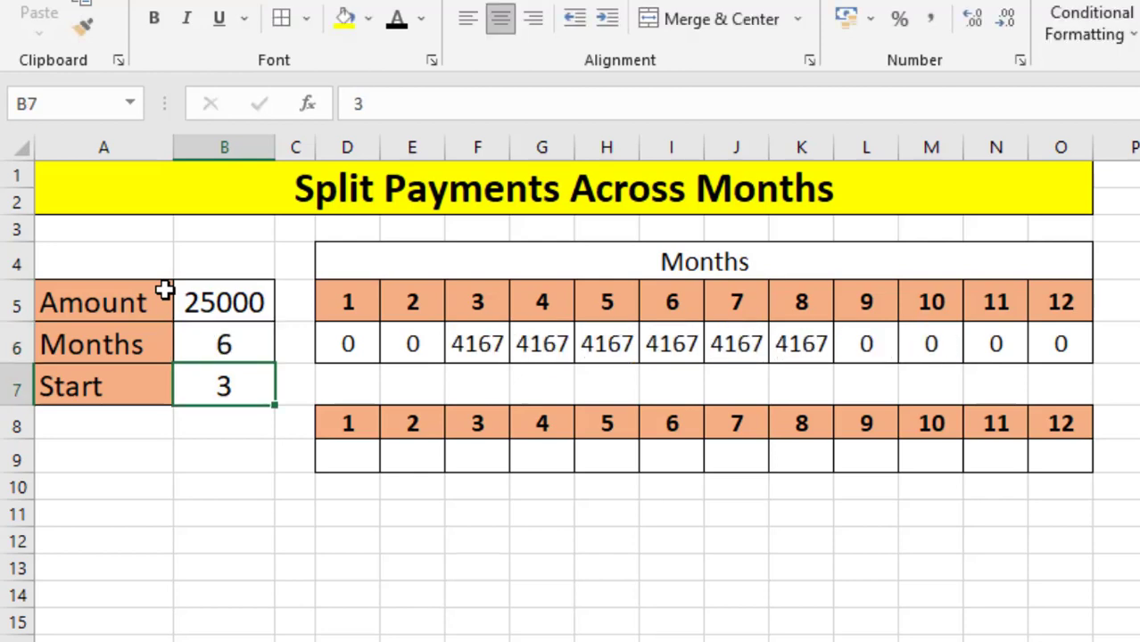
{"action": "key", "text": "F2"}
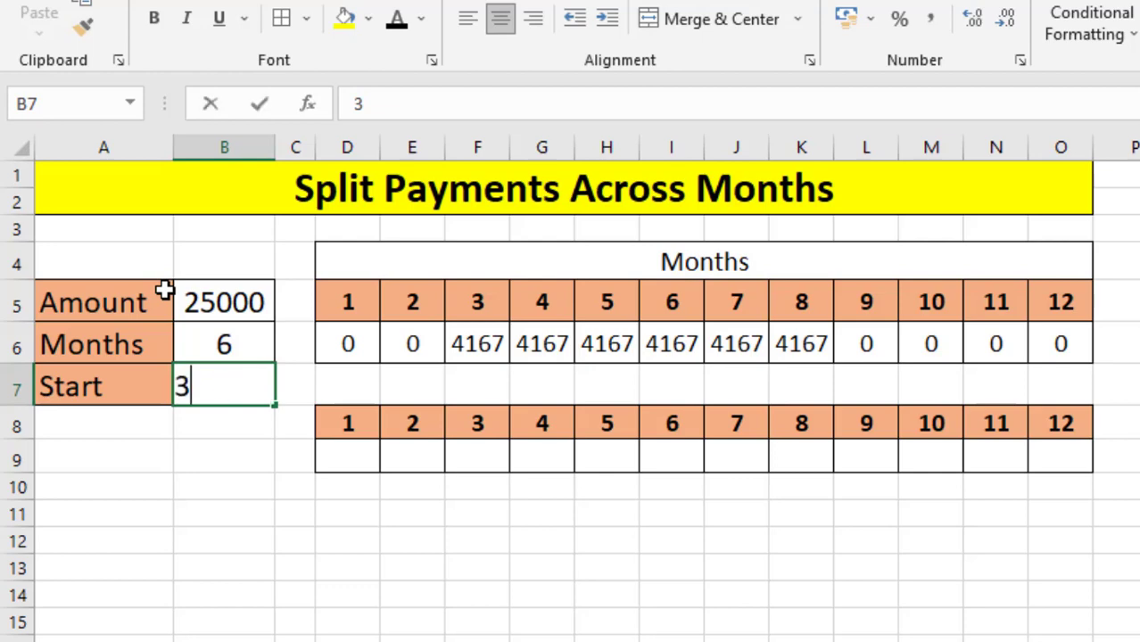
{"action": "key", "text": "BackSpace"}
{"action": "type", "text": "4"}
{"action": "key", "text": "Tab"}
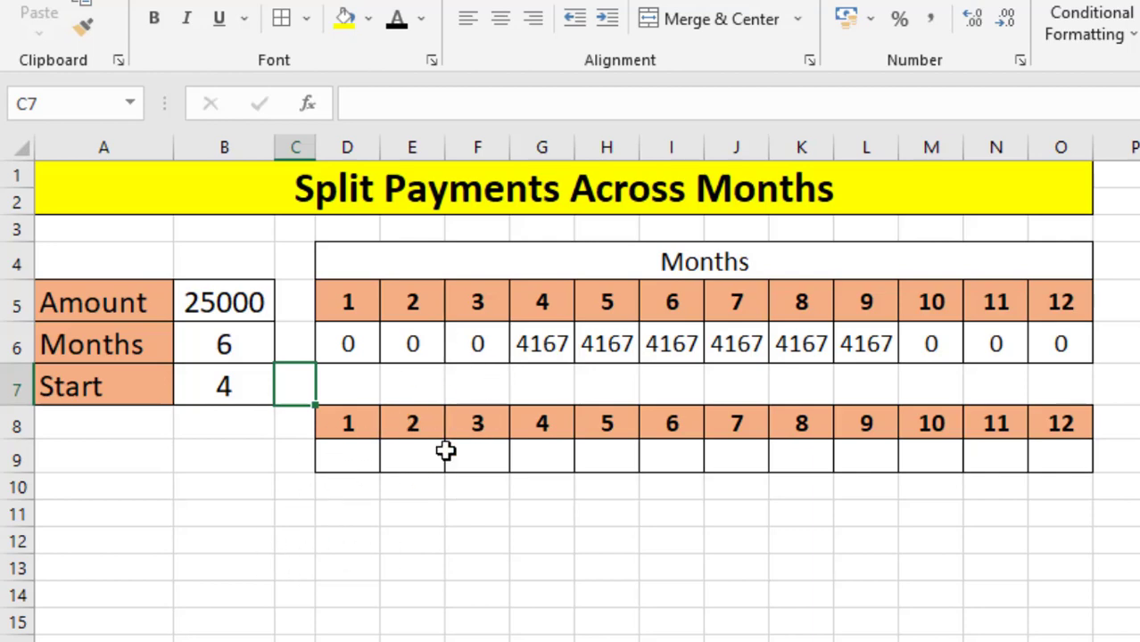
Begin D9's formula as =$B$5/$B$6* with absolute references to amount and months
{"action": "left_click", "coordinate": [356, 460]}
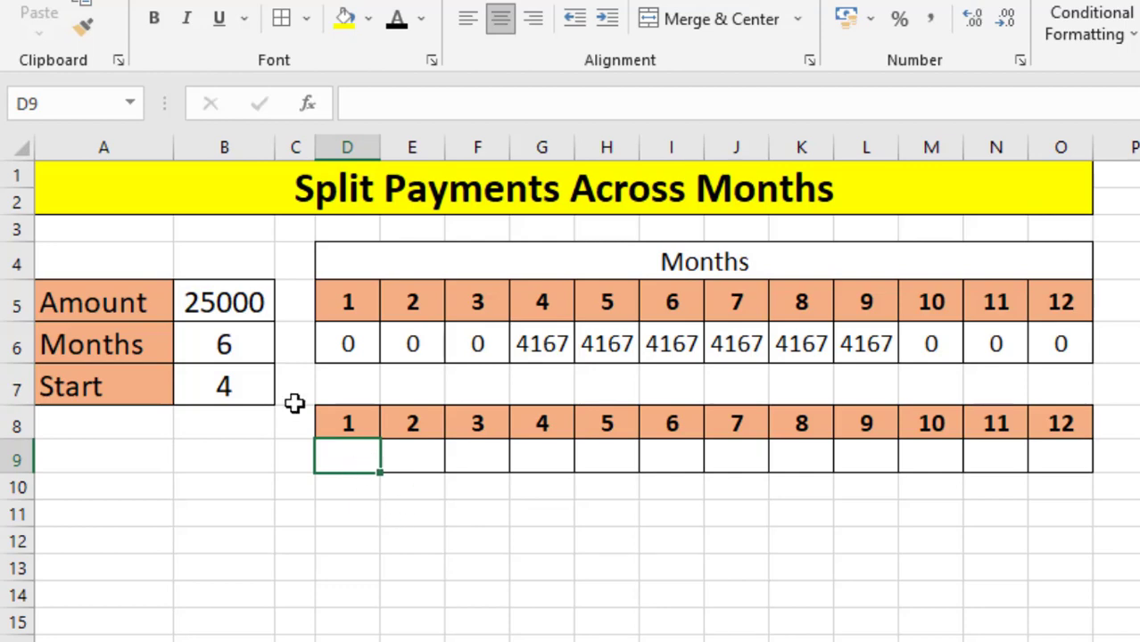
{"action": "left_click", "coordinate": [358, 100]}
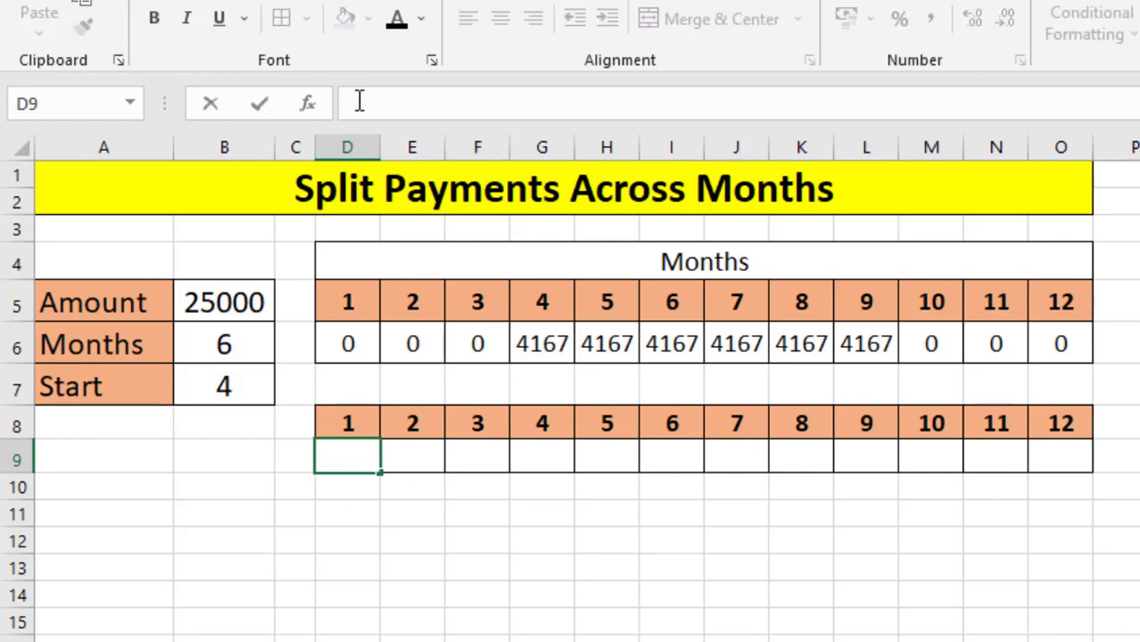
{"action": "type", "text": "="}
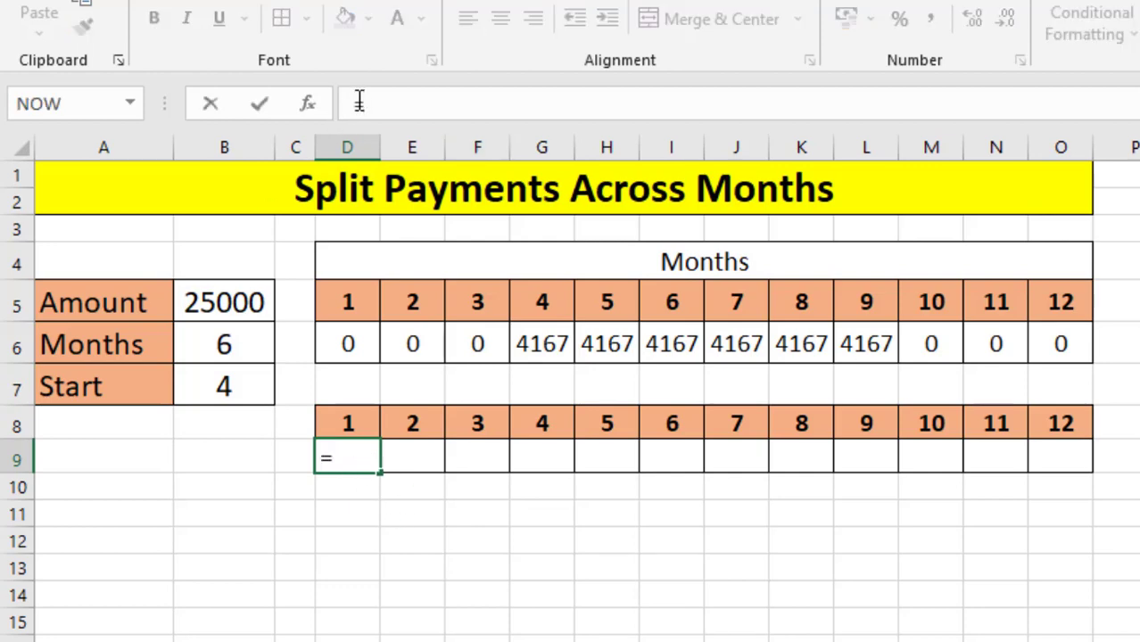
{"action": "left_click", "coordinate": [222, 303]}
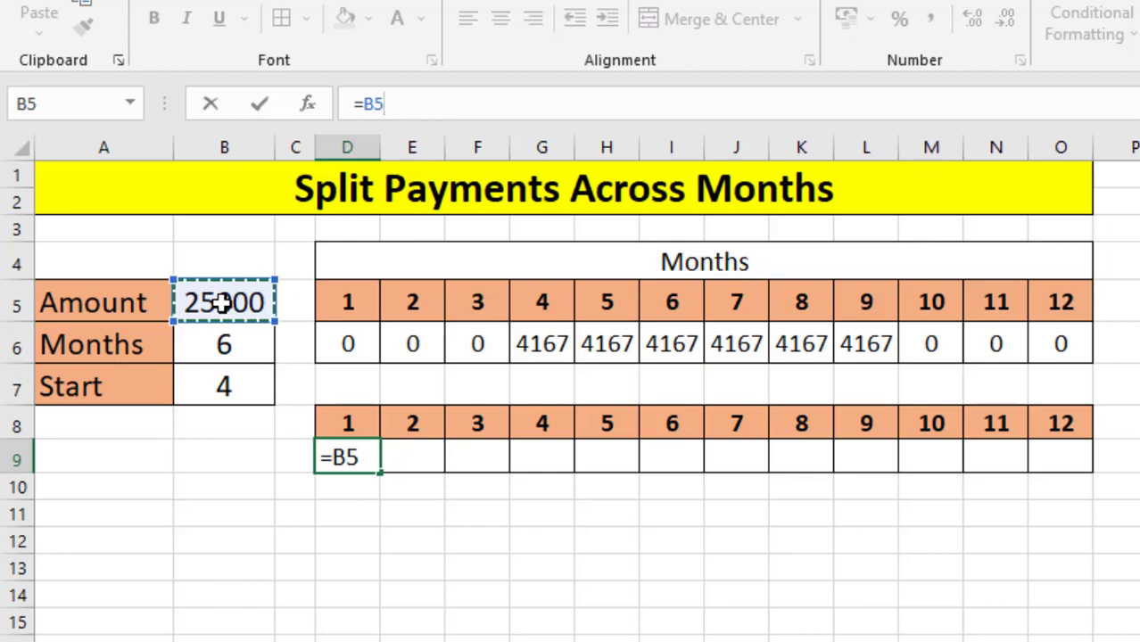
{"action": "key", "text": "F4"}
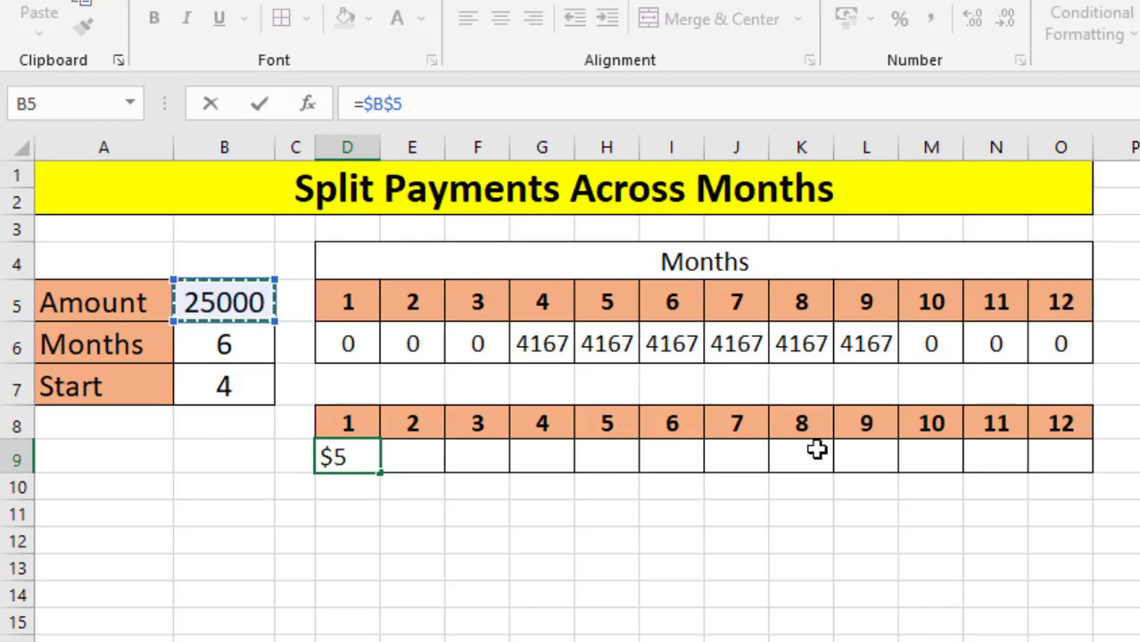
{"action": "left_click", "coordinate": [431, 104]}
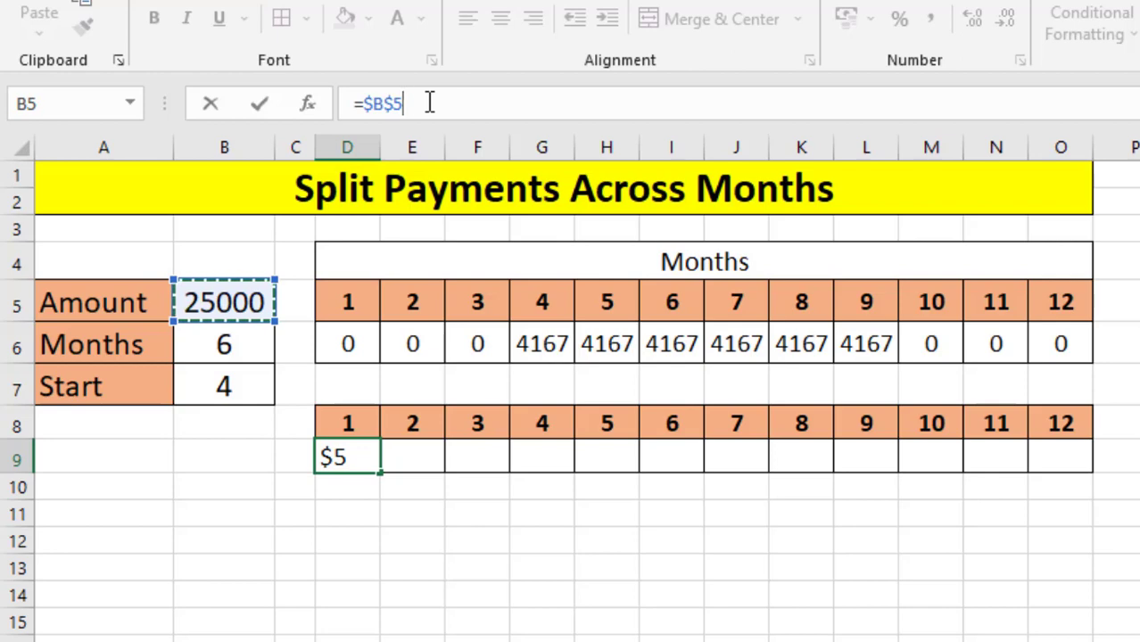
{"action": "type", "text": "/"}
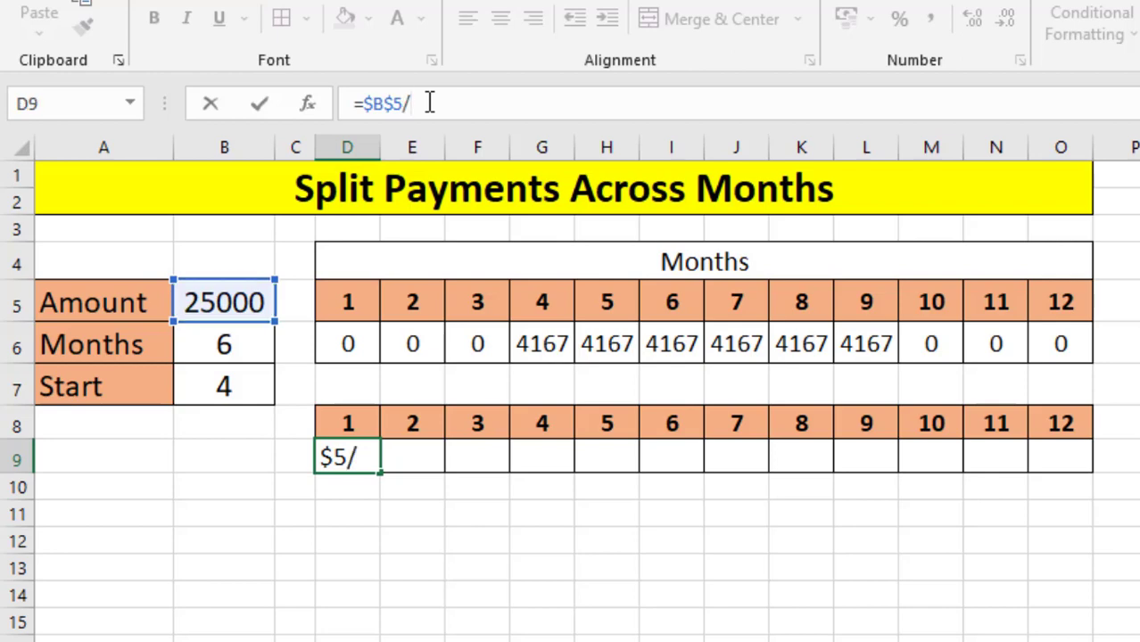
{"action": "left_click", "coordinate": [227, 346]}
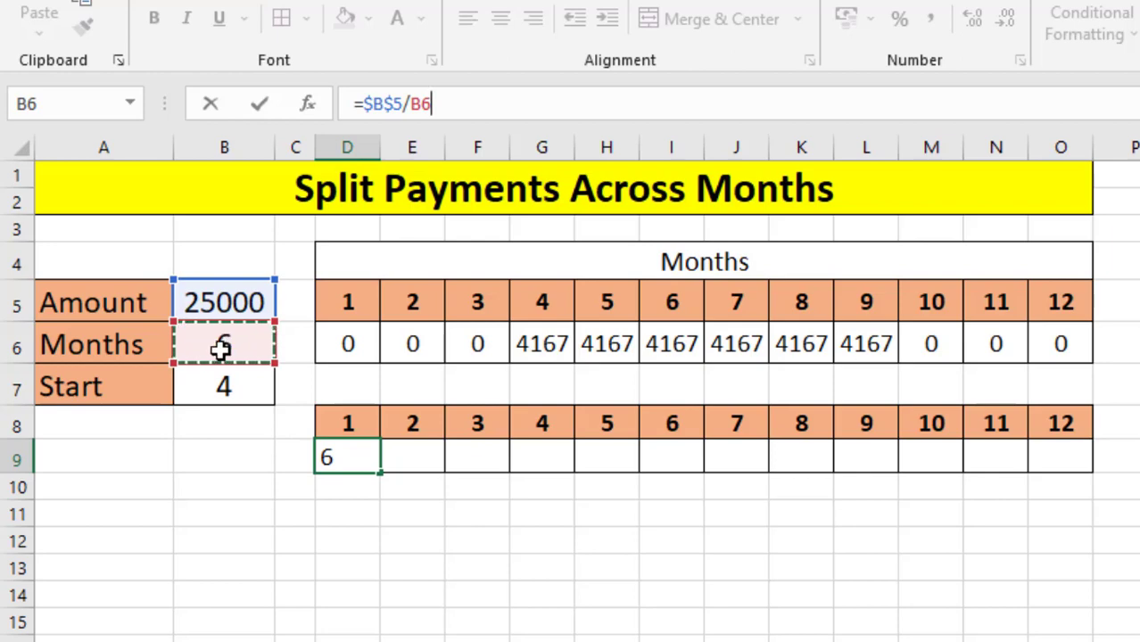
{"action": "key", "text": "F4"}
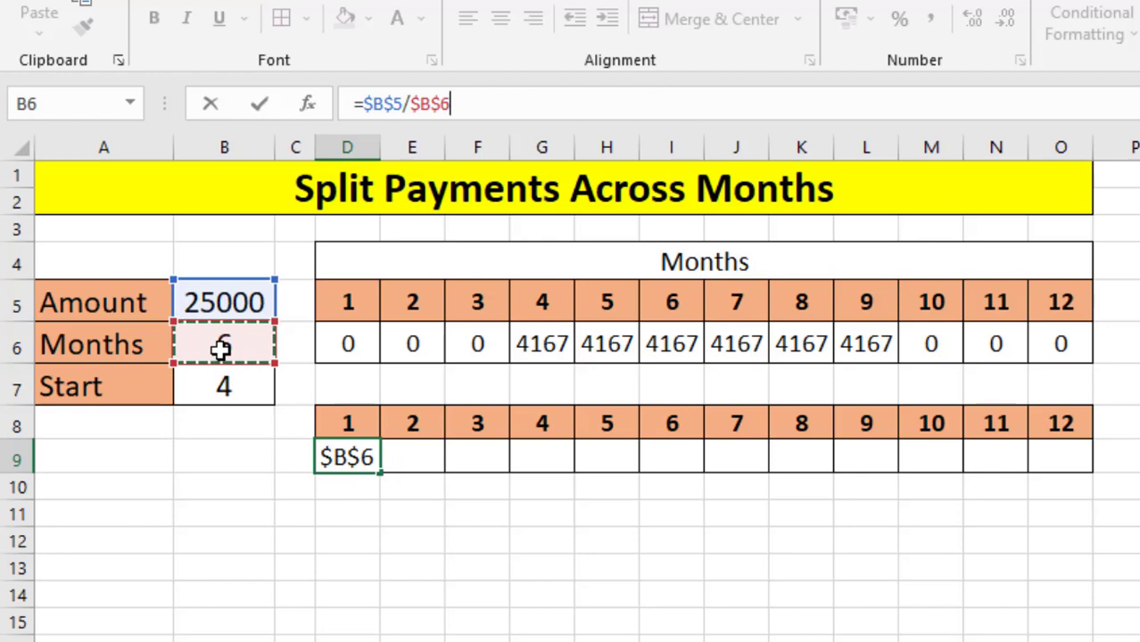
{"action": "type", "text": "*"}
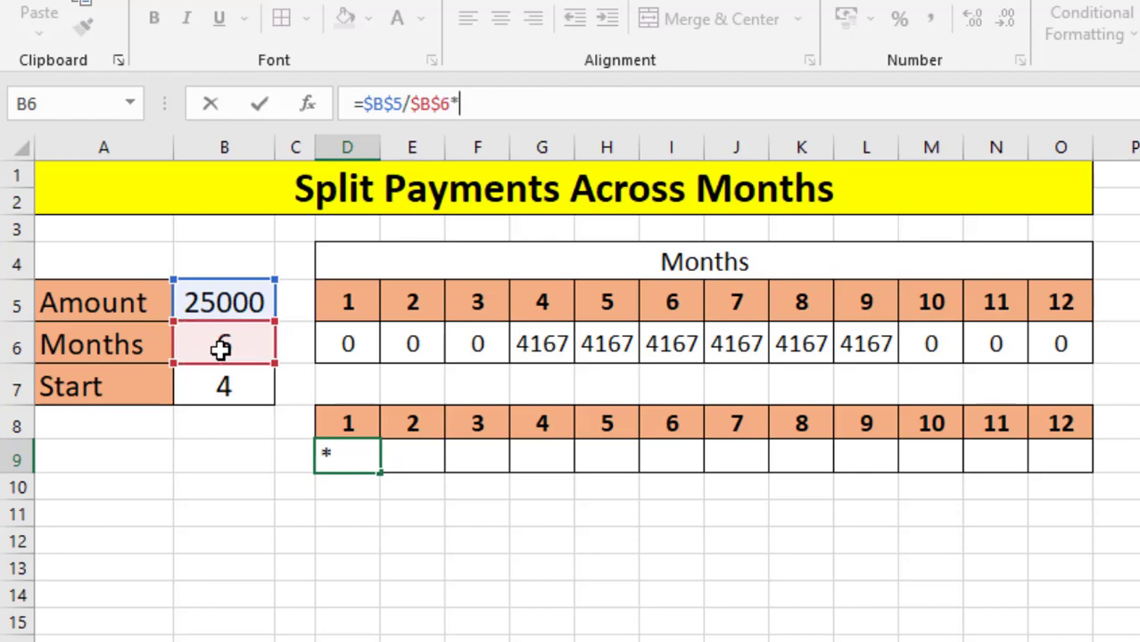
{"action": "type", "text": "an"}
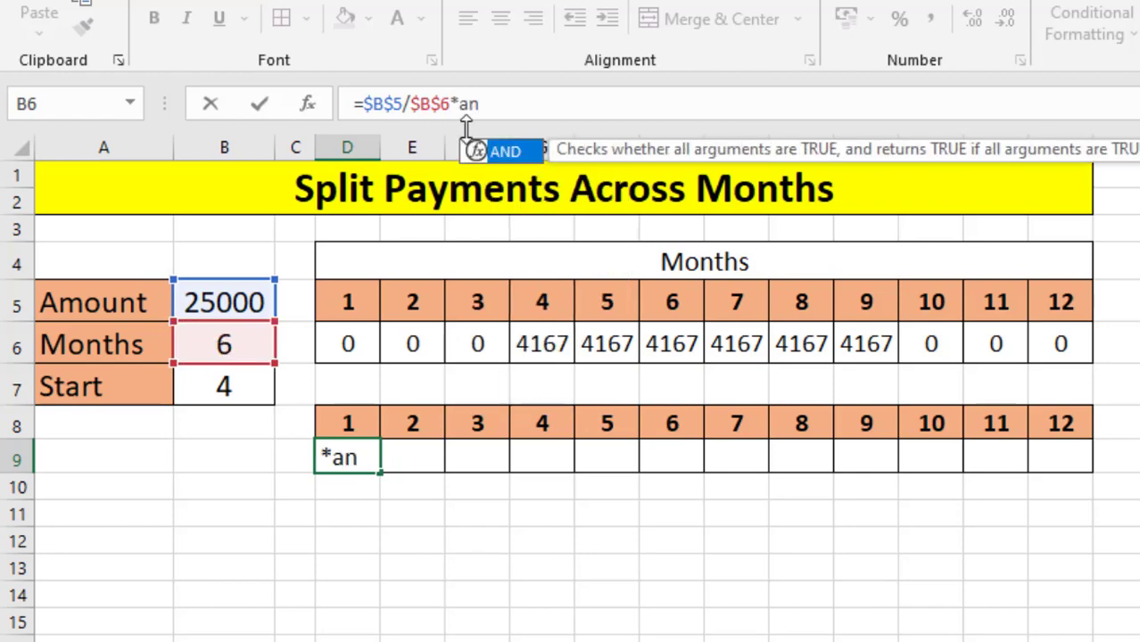
Append AND(D8>=$B$7, to the D9 formula as the first condition
{"action": "double_click", "coordinate": [526, 160]}
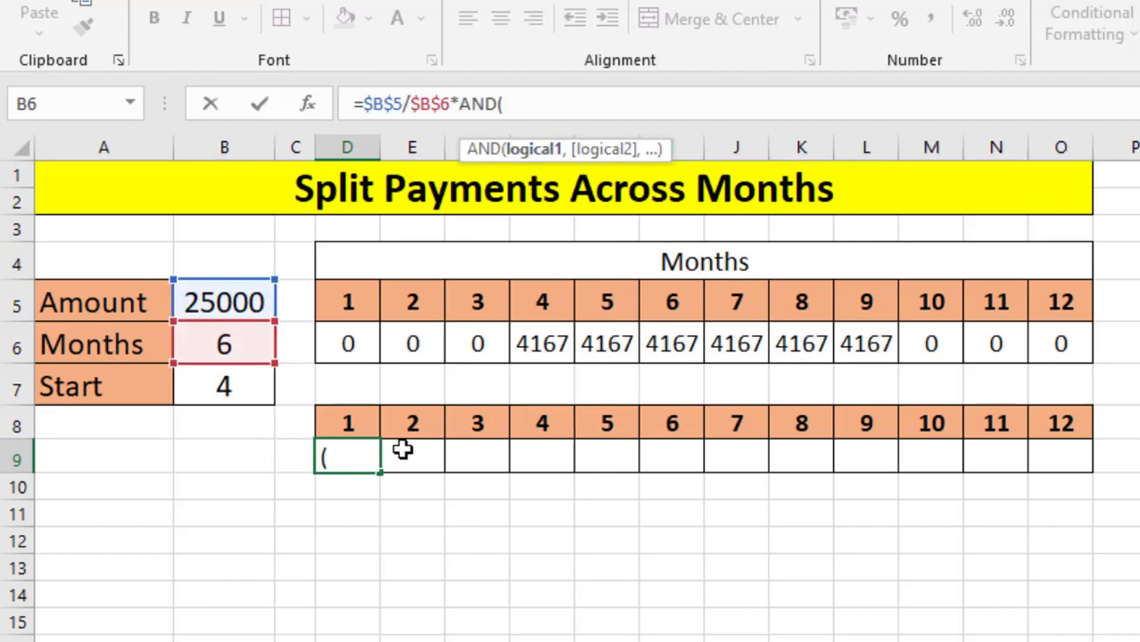
{"action": "left_click", "coordinate": [352, 427]}
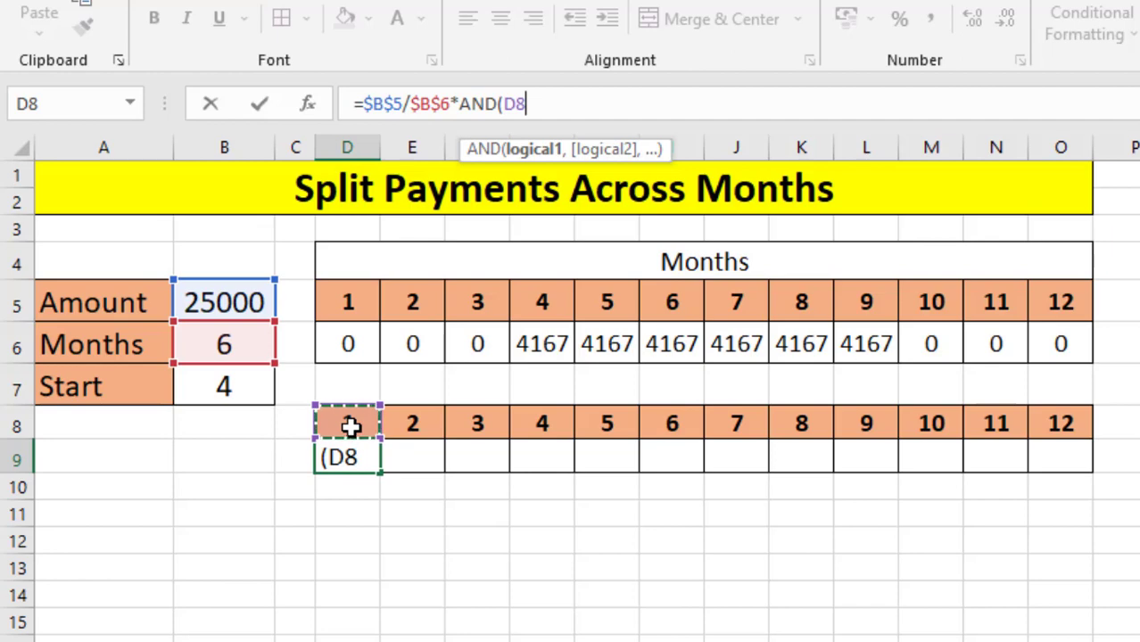
{"action": "type", "text": ">="}
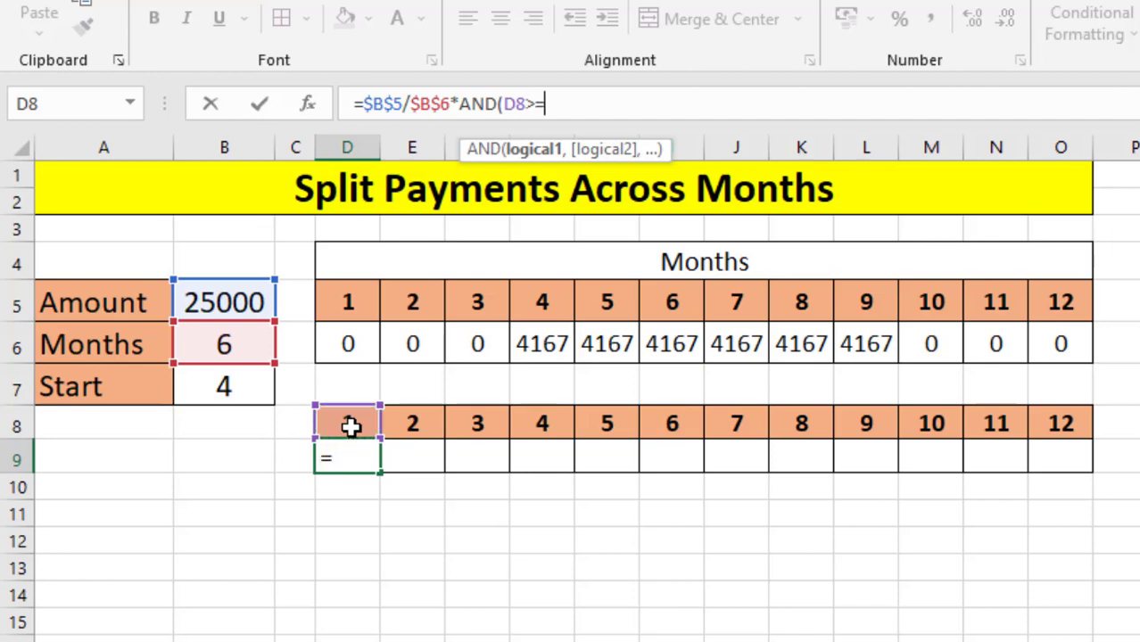
{"action": "left_click", "coordinate": [224, 387]}
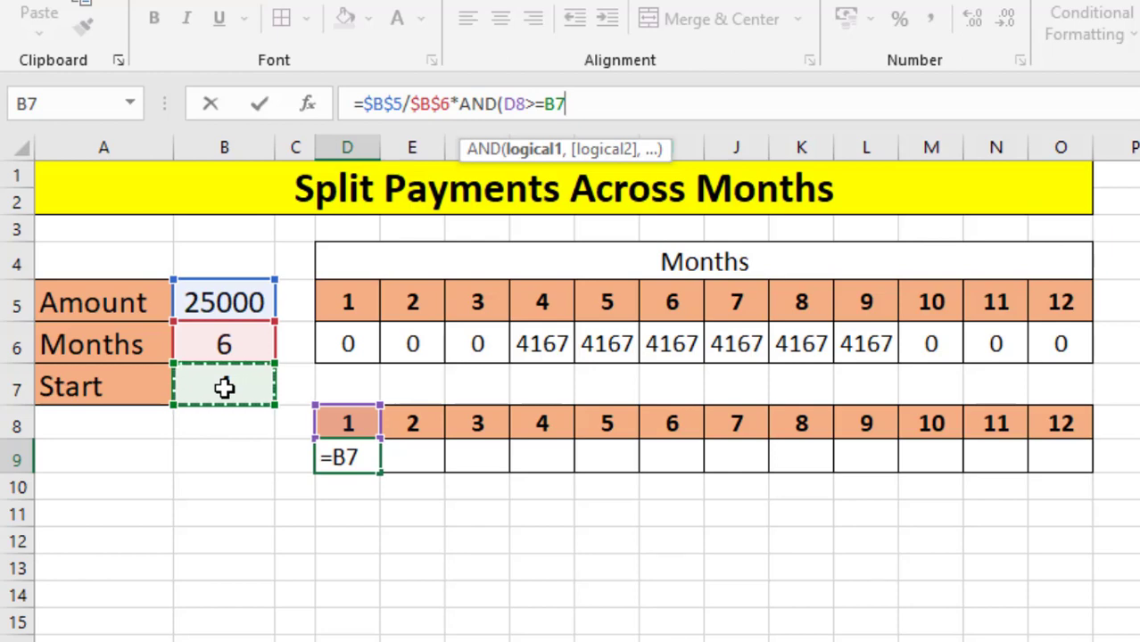
{"action": "key", "text": "F4"}
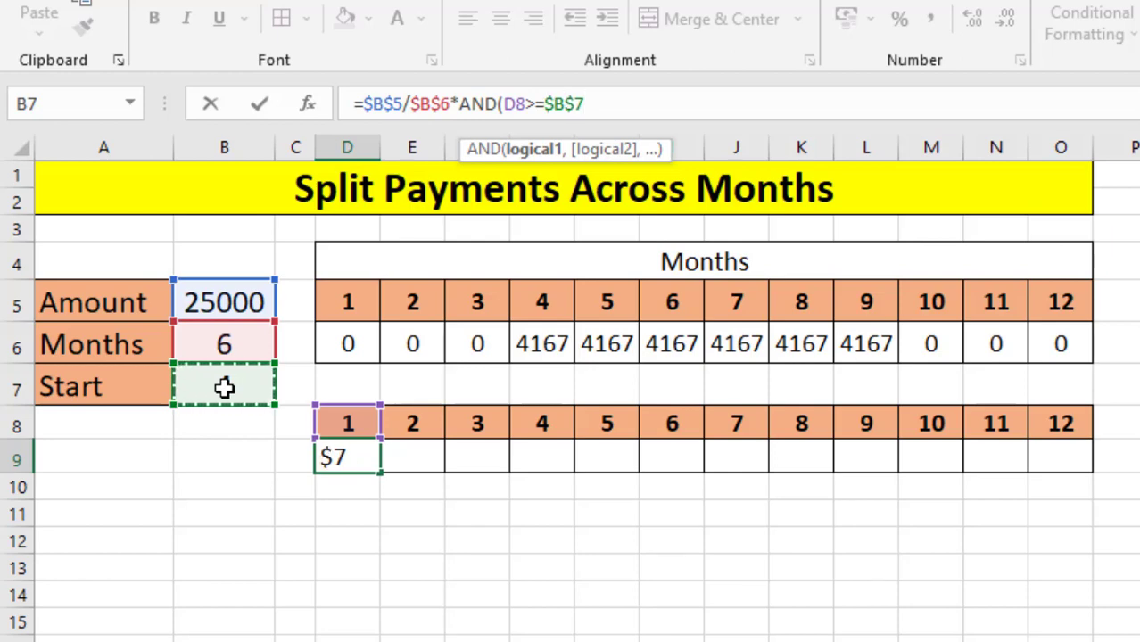
{"action": "type", "text": ","}
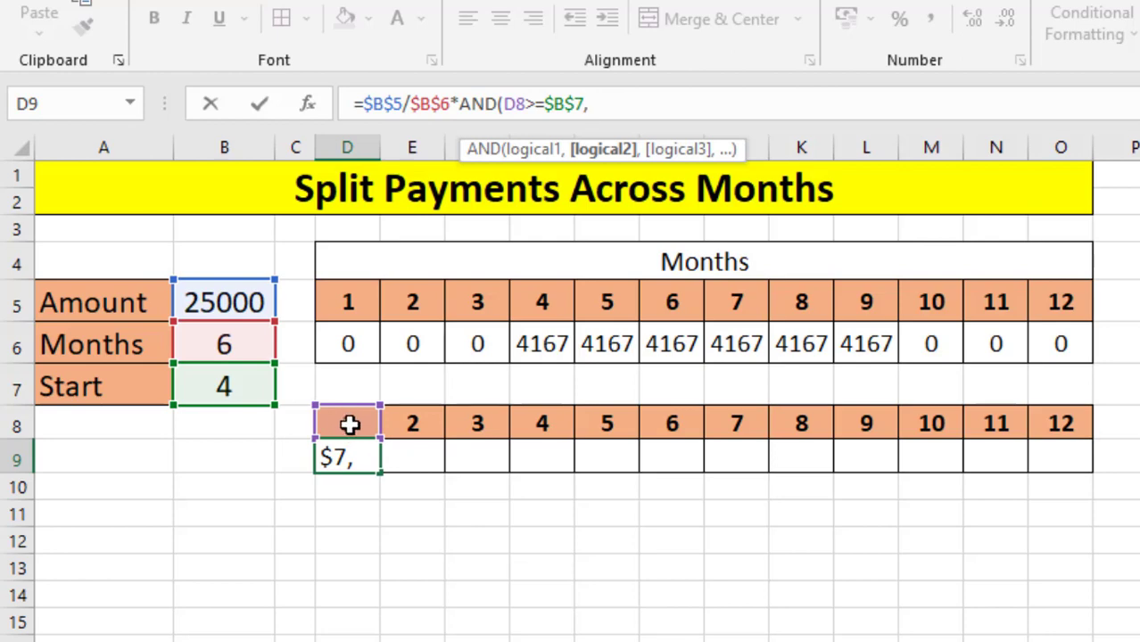
Add the second condition D8<($B$7+$B$6), close the AND and enter it, showing 0 in D9
{"action": "left_click", "coordinate": [348, 426]}
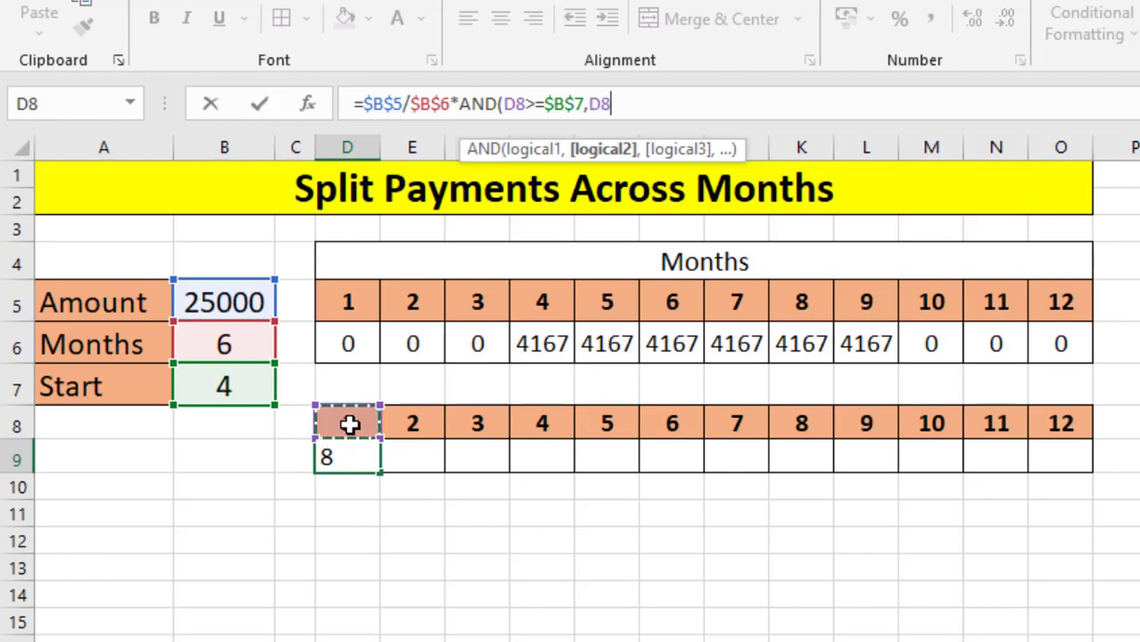
{"action": "type", "text": "<"}
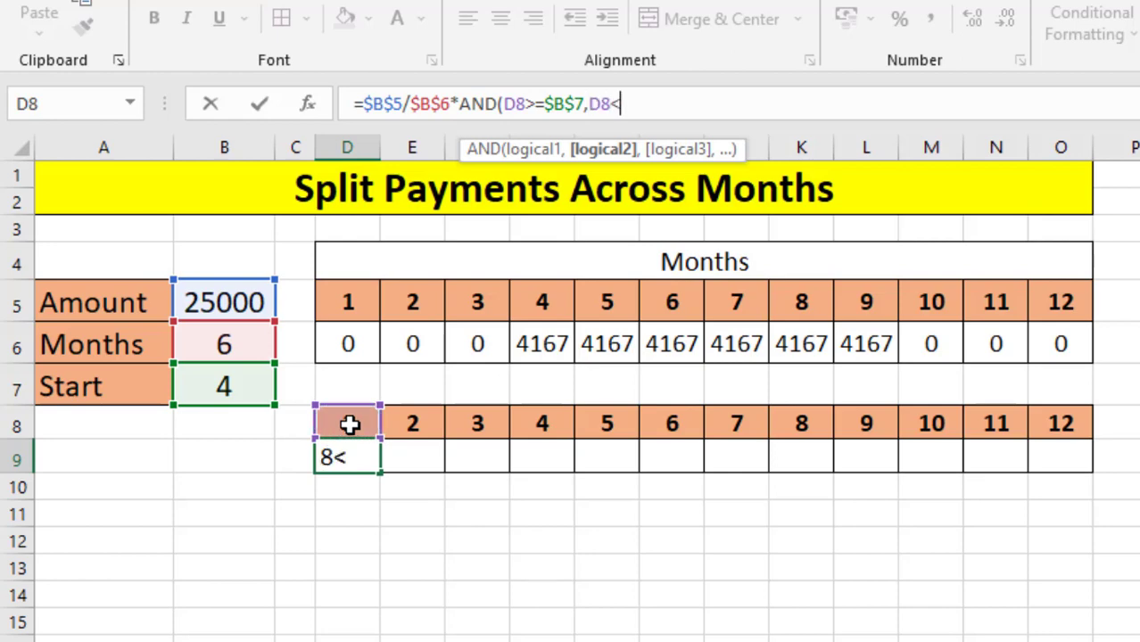
{"action": "type", "text": "("}
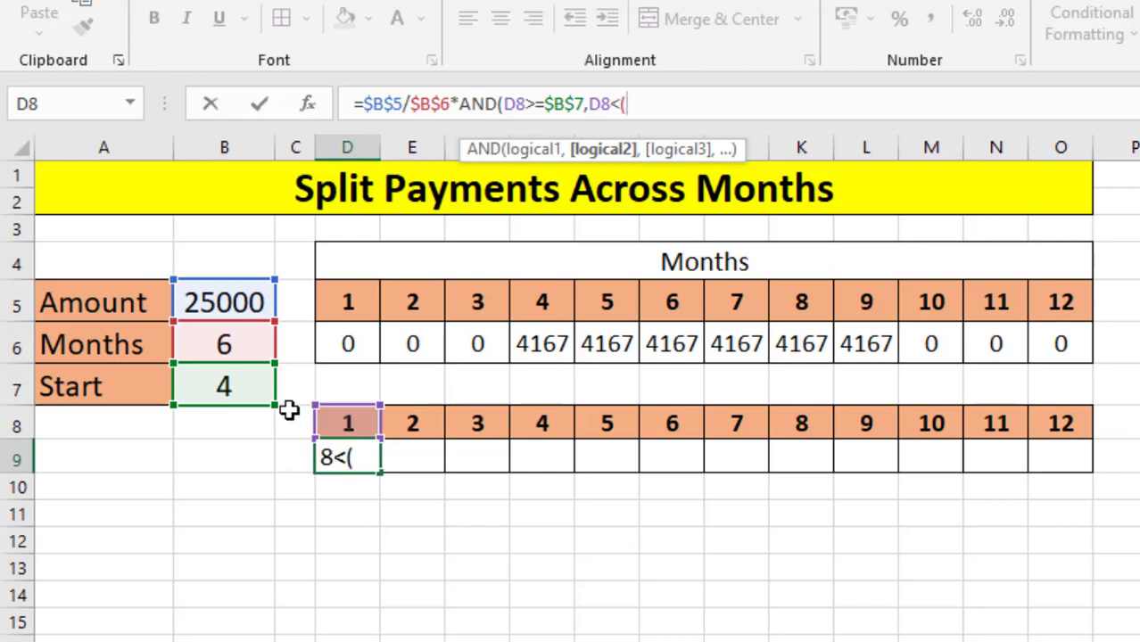
{"action": "left_click", "coordinate": [226, 386]}
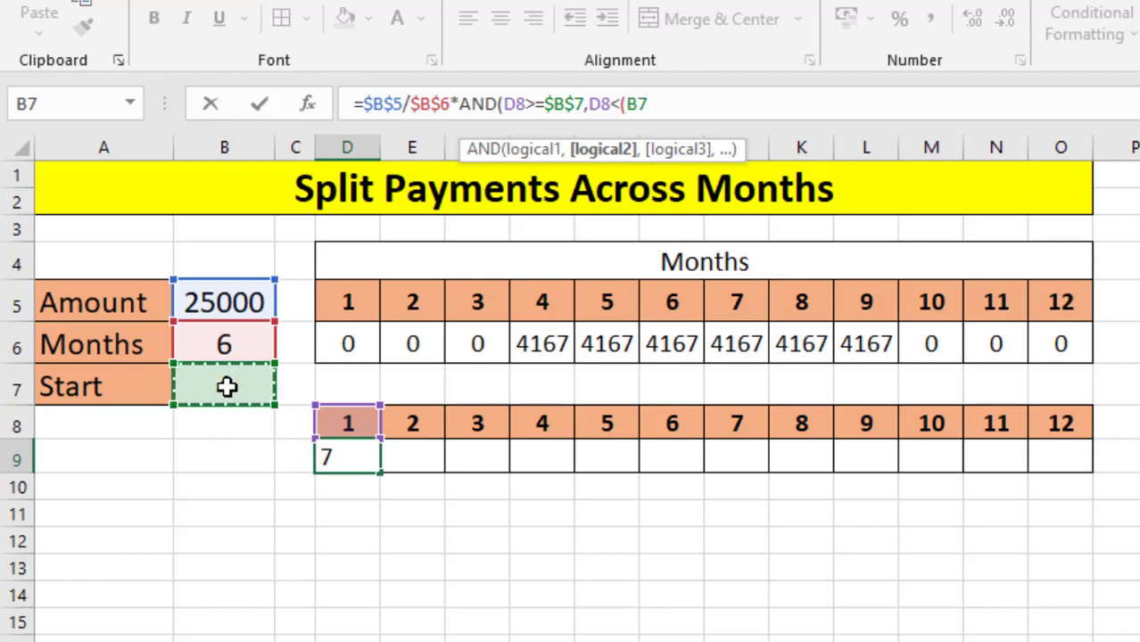
{"action": "key", "text": "F4"}
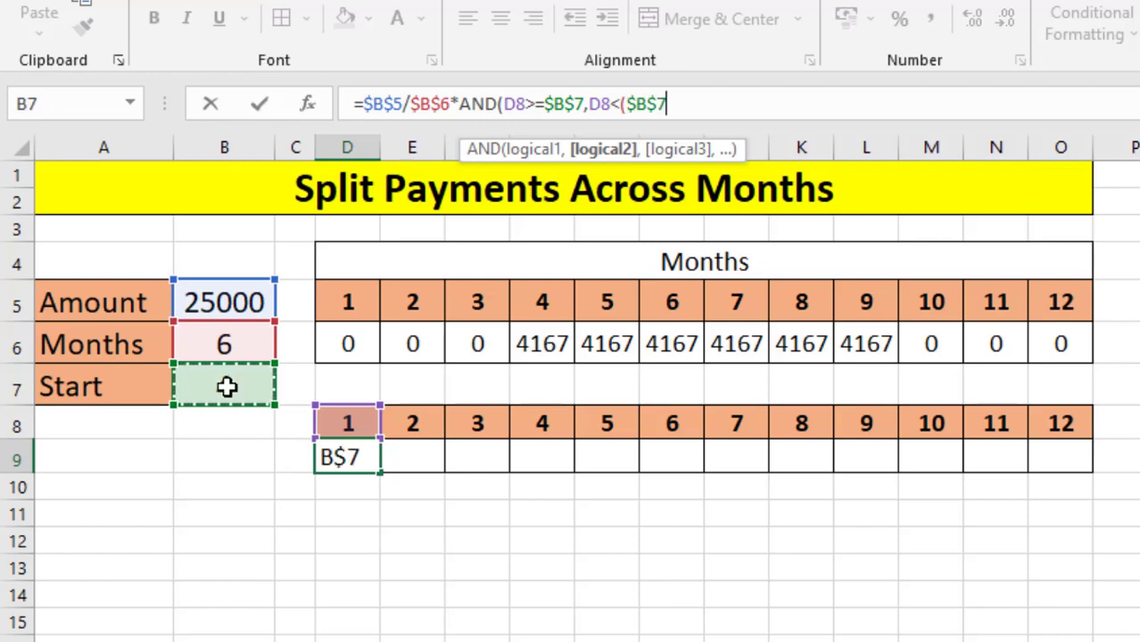
{"action": "type", "text": "+"}
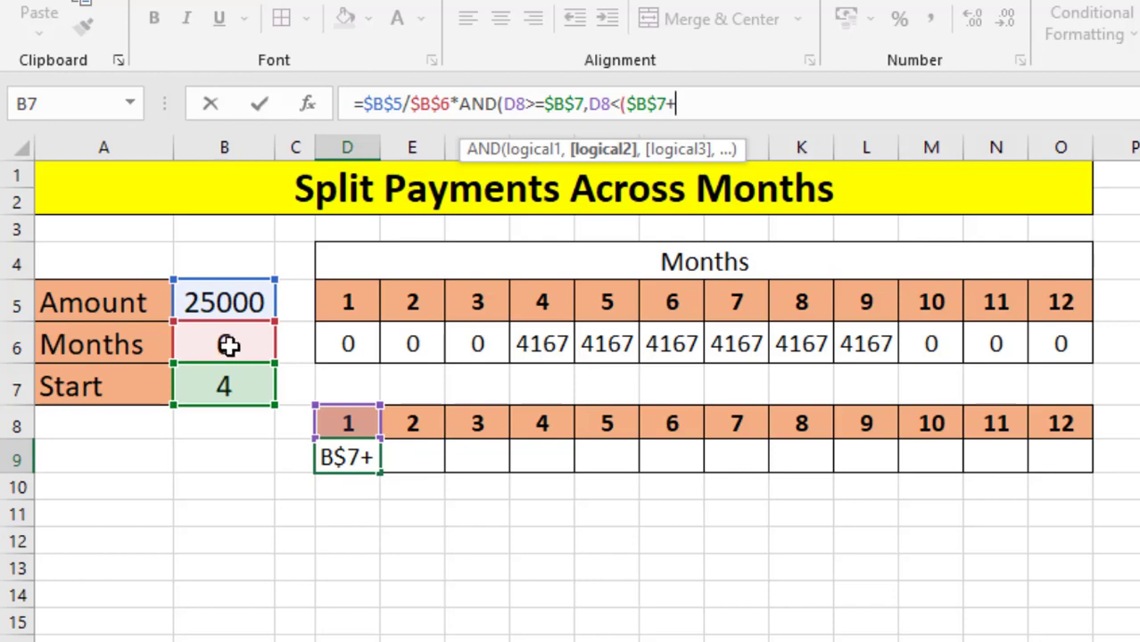
{"action": "left_click", "coordinate": [229, 346]}
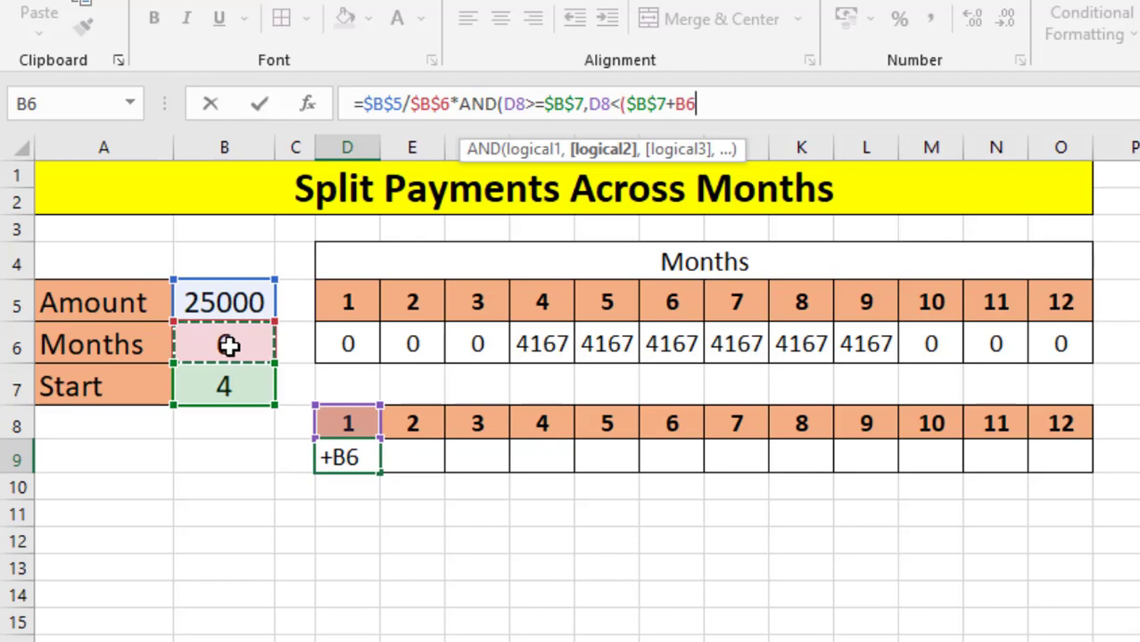
{"action": "key", "text": "F4"}
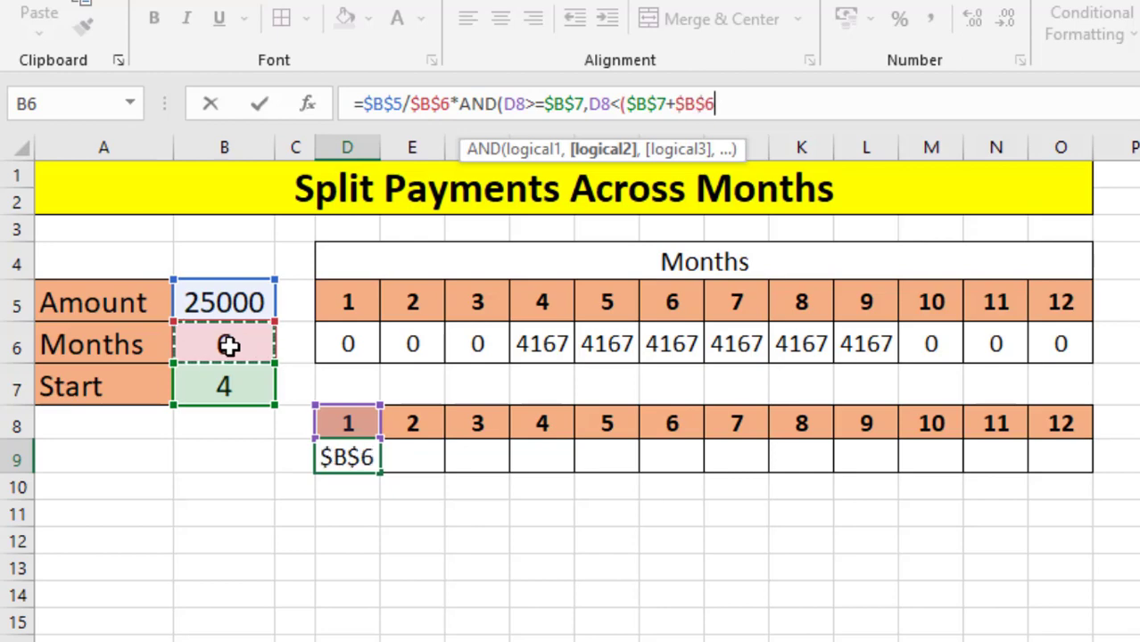
{"action": "type", "text": ")"}
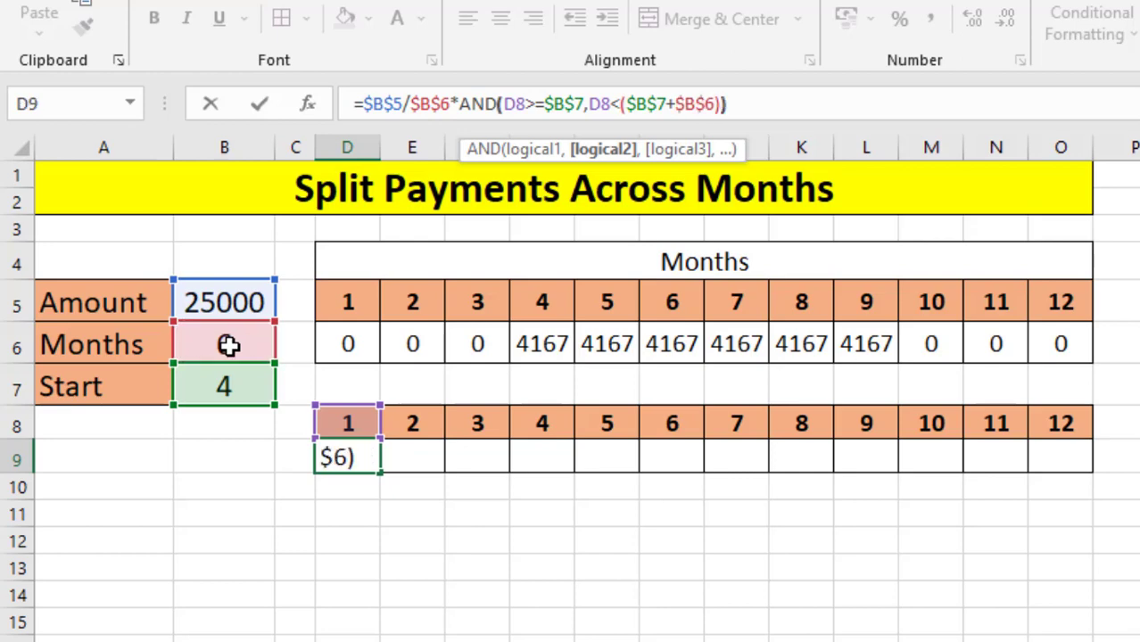
{"action": "type", "text": ")"}
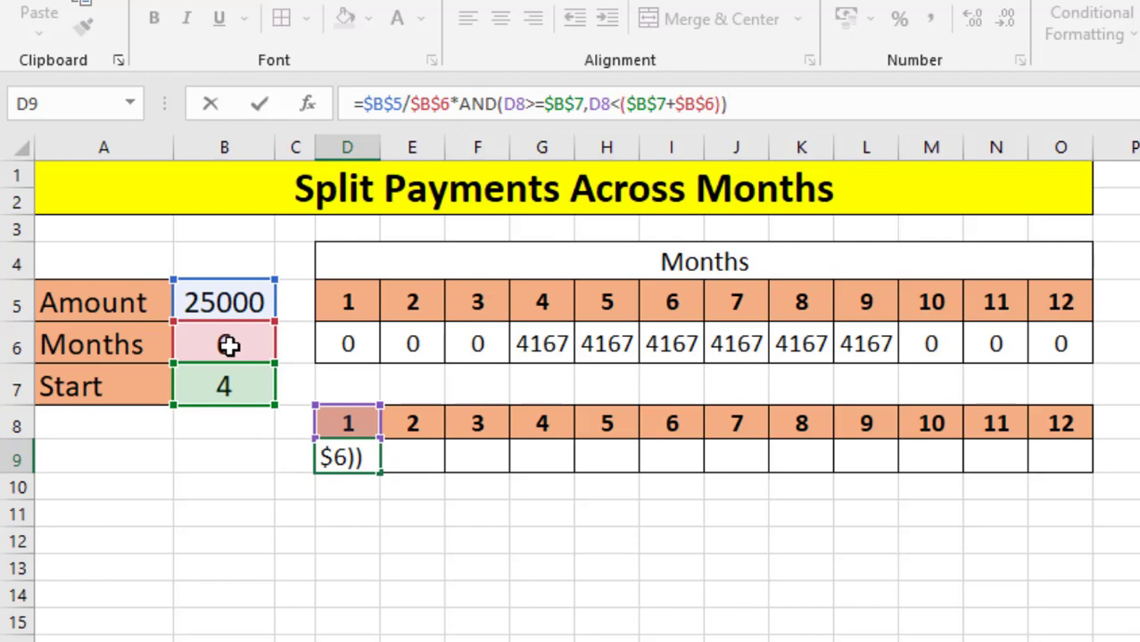
{"action": "key", "text": "Return"}
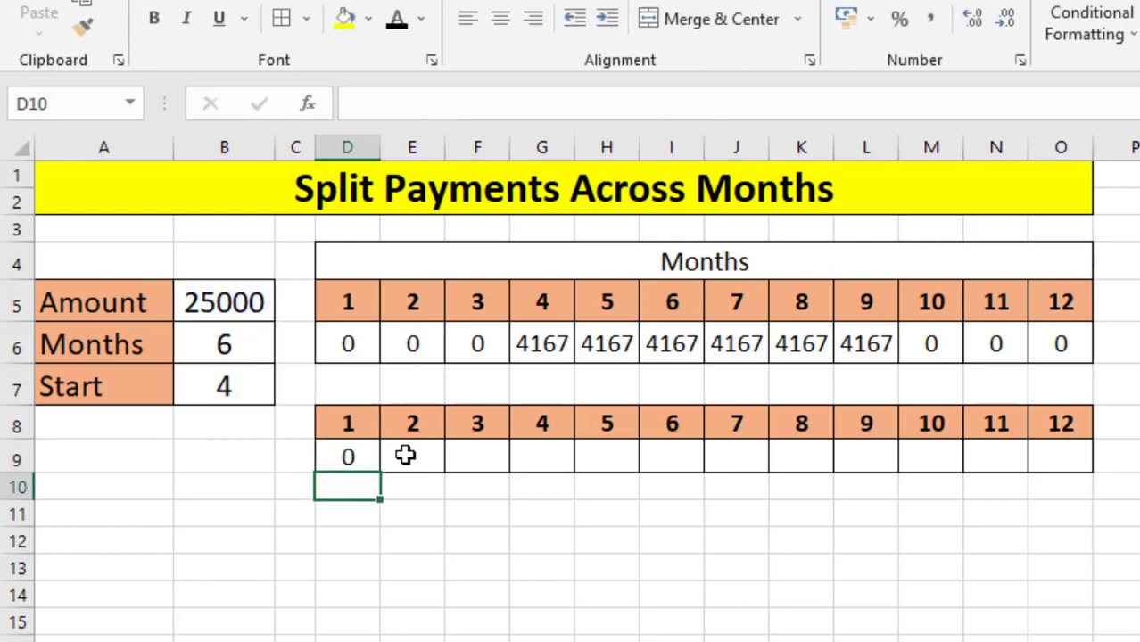
Fill the D9 formula right to O9, giving 4167 for months 4–9
{"action": "left_click", "coordinate": [362, 460]}
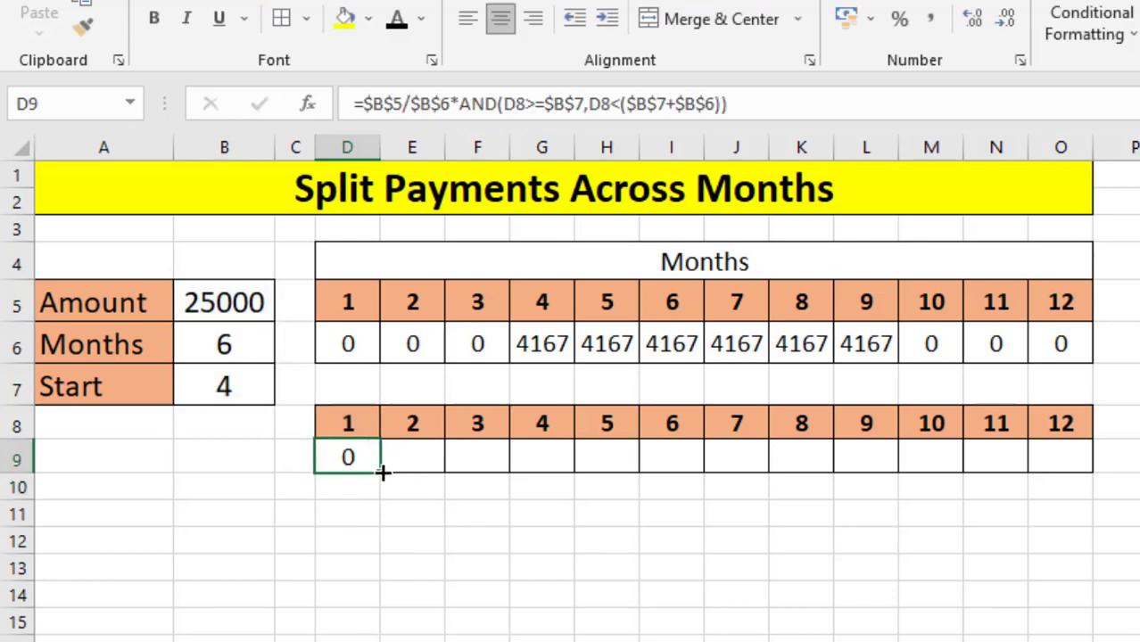
{"action": "mouse_move", "coordinate": [380, 472]}
{"action": "left_mouse_down"}
{"action": "mouse_move", "coordinate": [705, 428]}
{"action": "mouse_move", "coordinate": [1093, 424]}
{"action": "left_mouse_up"}
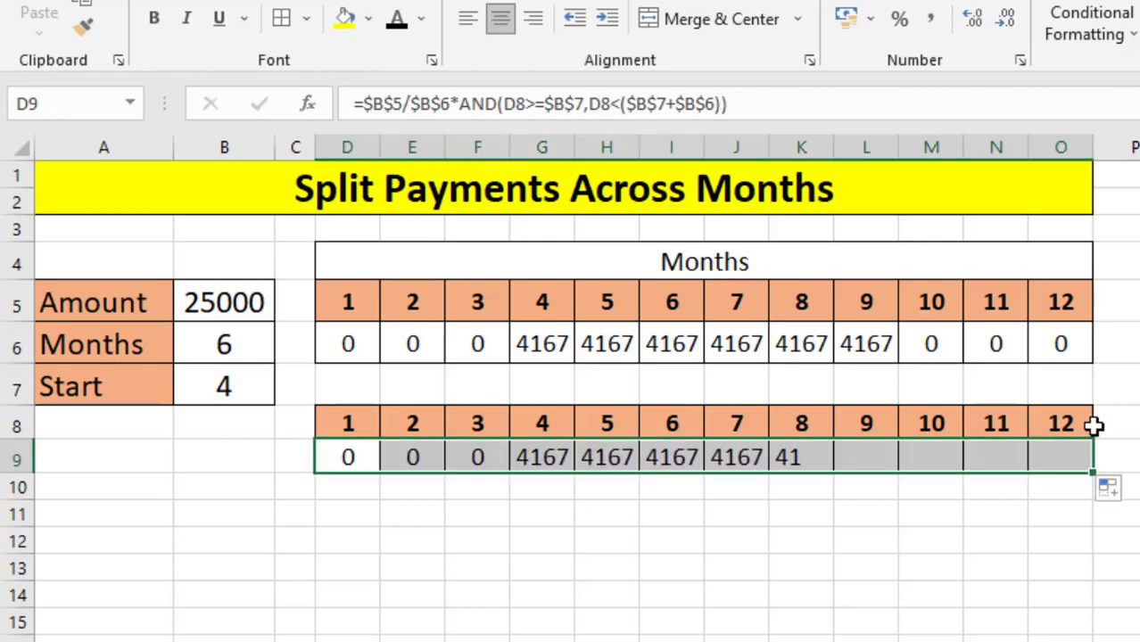
{"action": "left_click", "coordinate": [705, 544]}
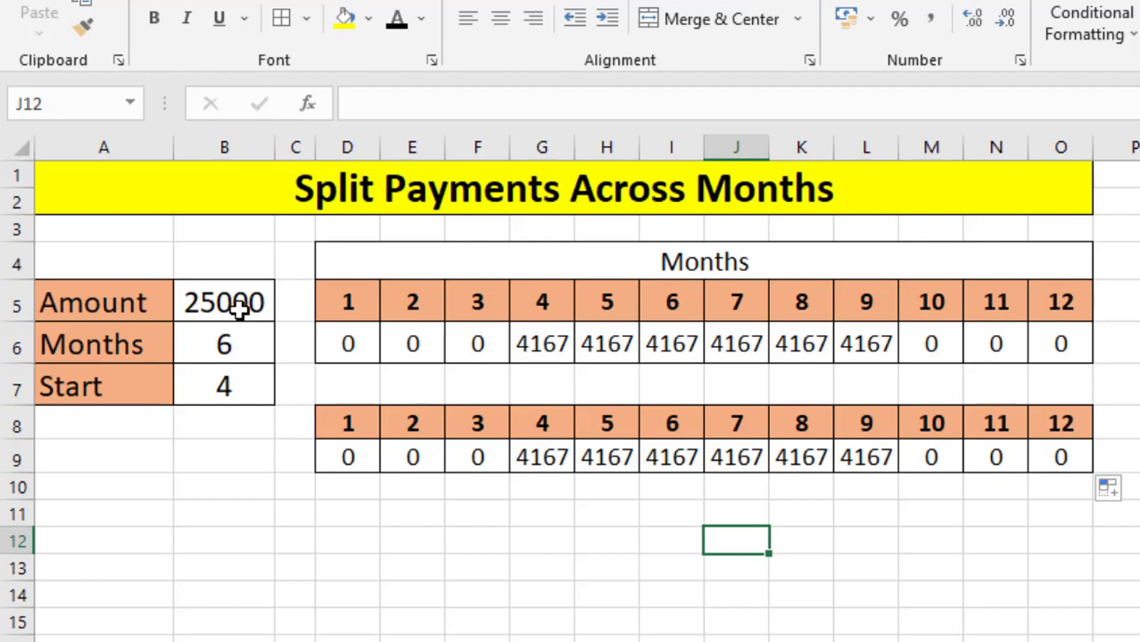
Change inputs to Amount 40000, Months 8, Start 1, so row 9 shows 5000 for months 1–8
{"action": "left_click", "coordinate": [239, 308]}
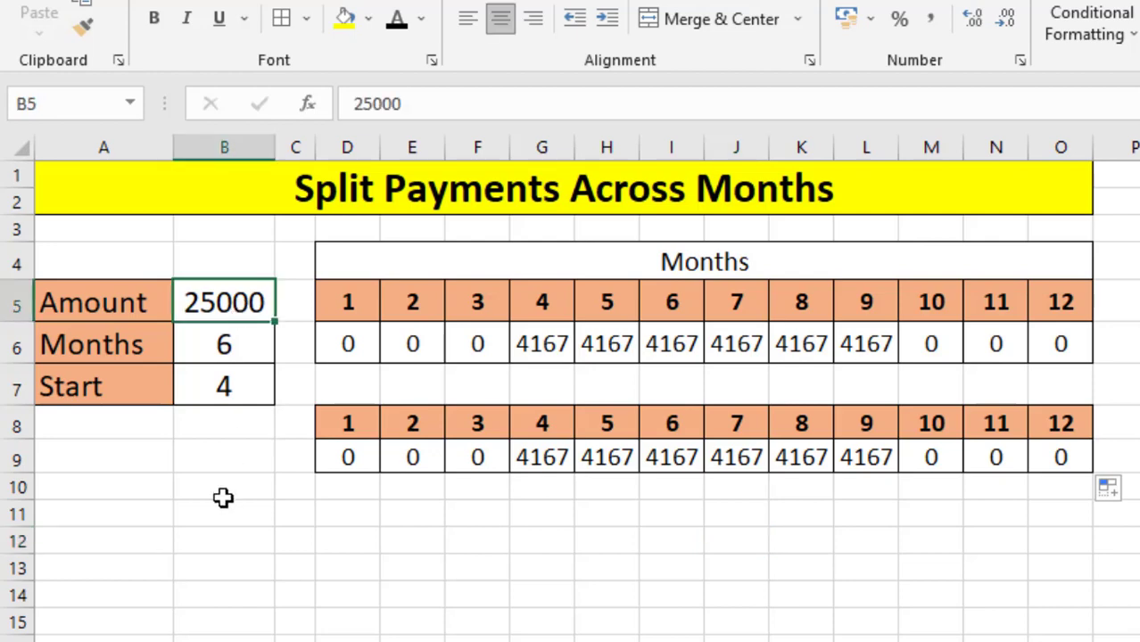
{"action": "type", "text": "4000"}
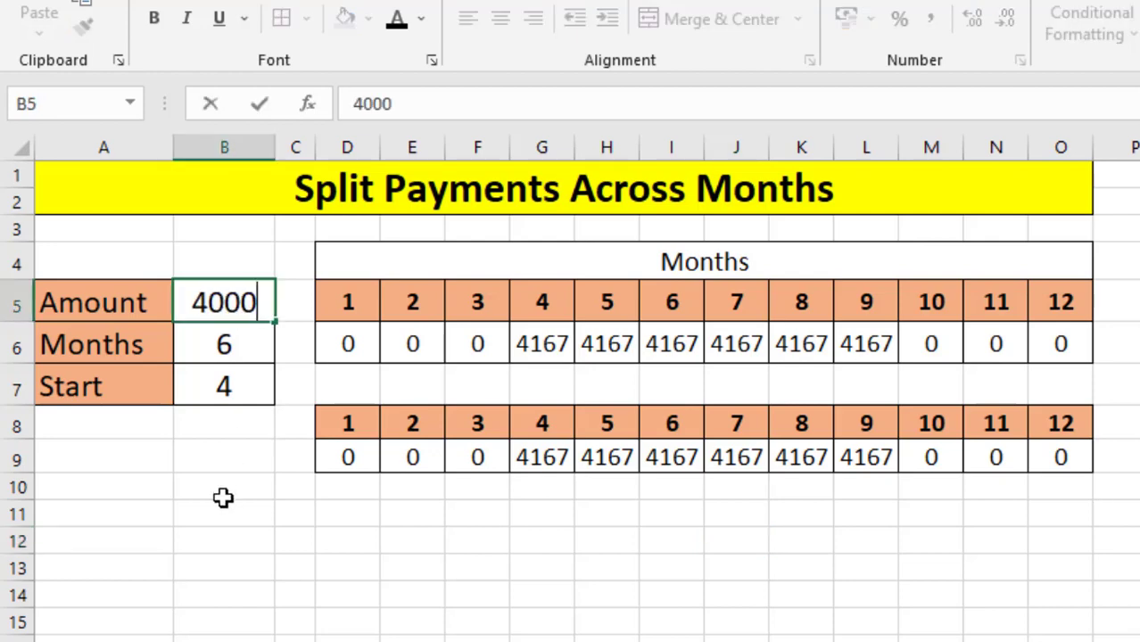
{"action": "type", "text": "0"}
{"action": "key", "text": "Return"}
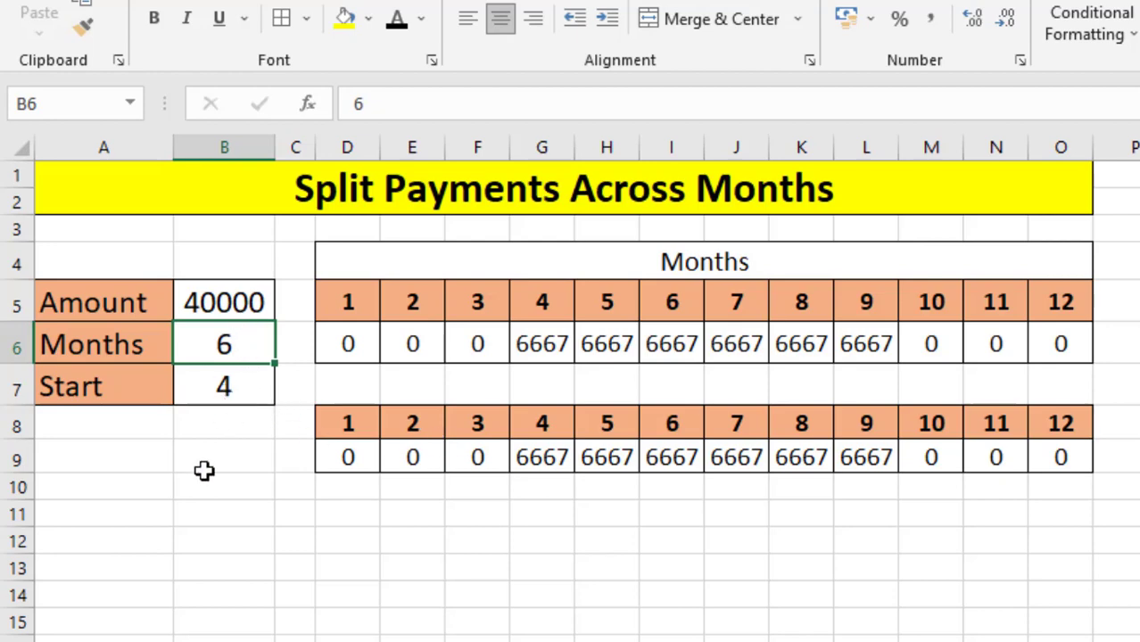
{"action": "type", "text": "8"}
{"action": "key", "text": "Tab"}
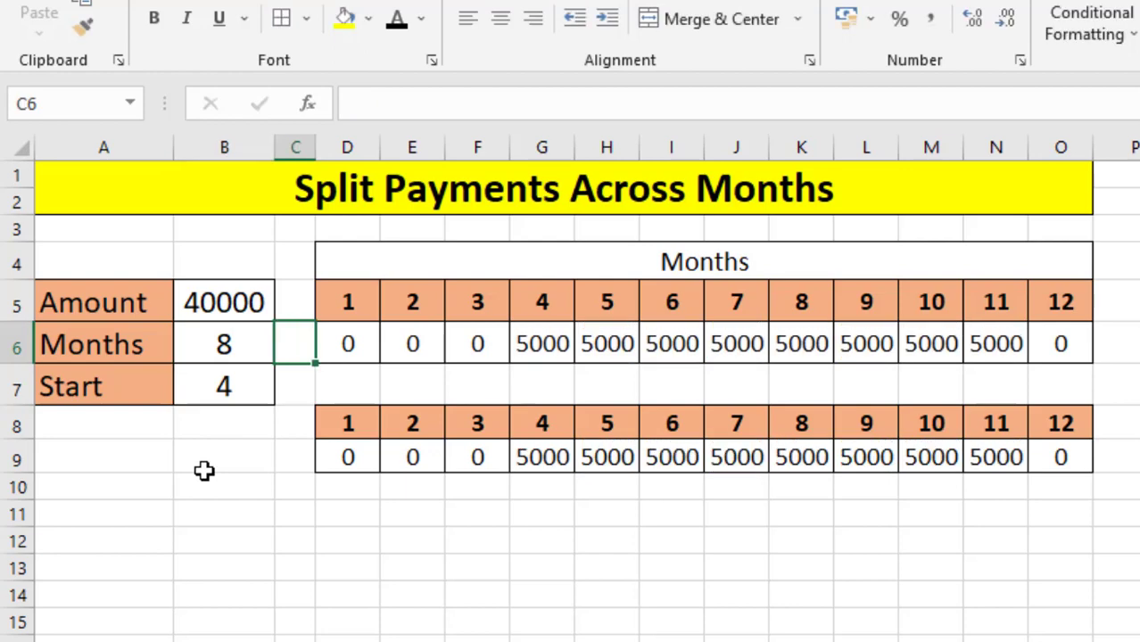
{"action": "key", "text": "Return"}
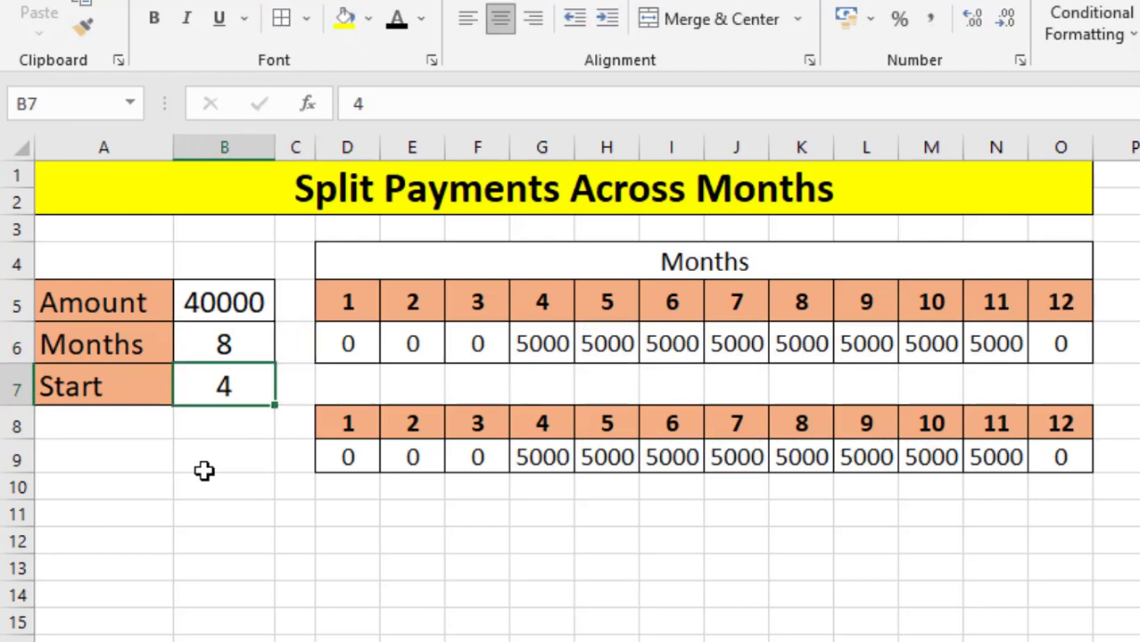
{"action": "type", "text": "1"}
{"action": "key", "text": "Tab"}
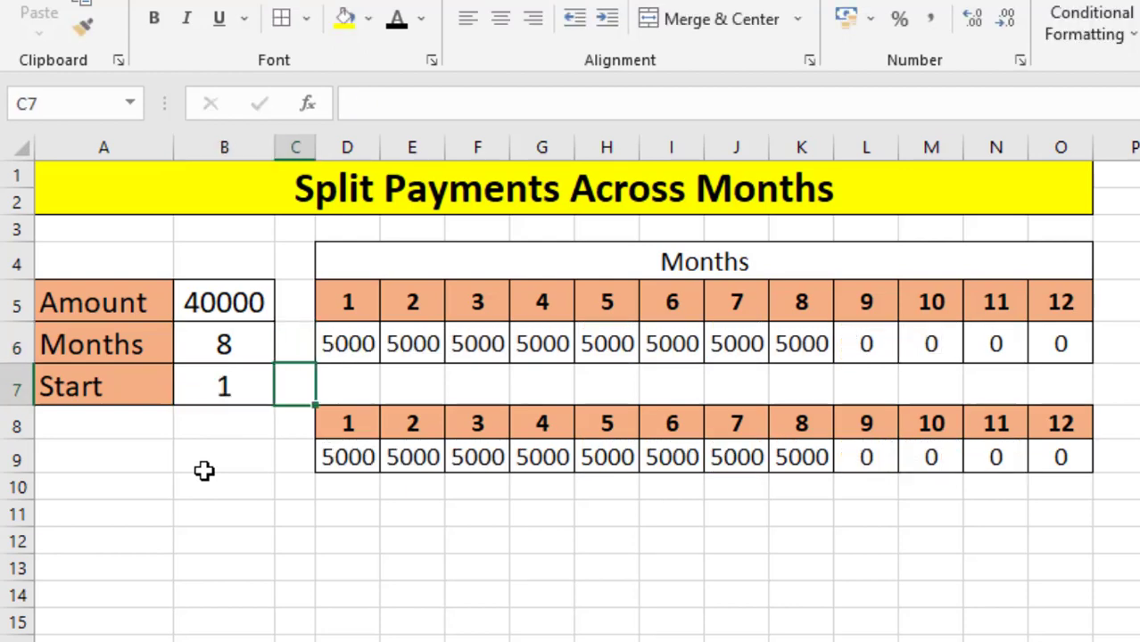